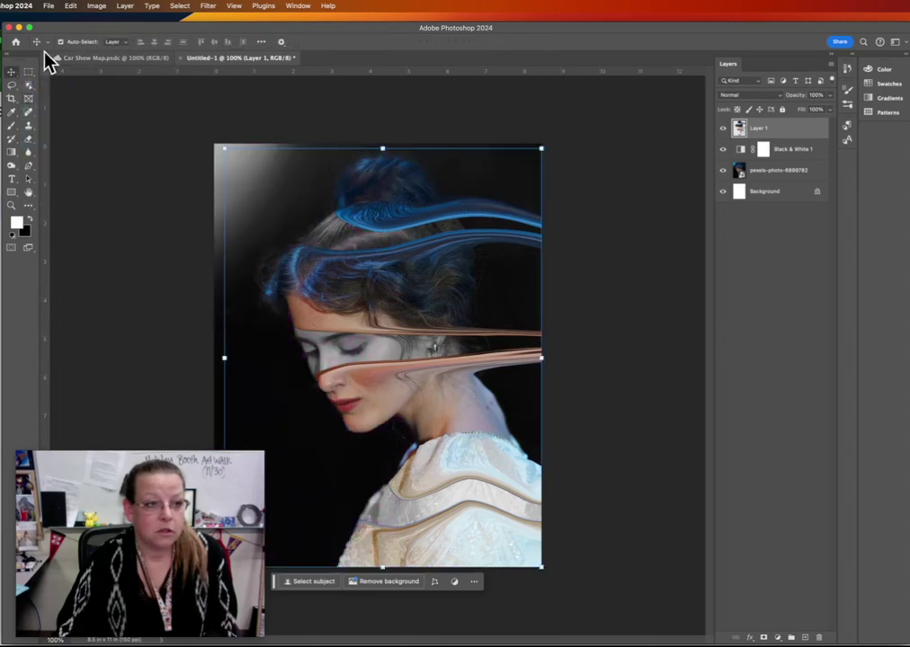
pyautogui.click(17, 42)
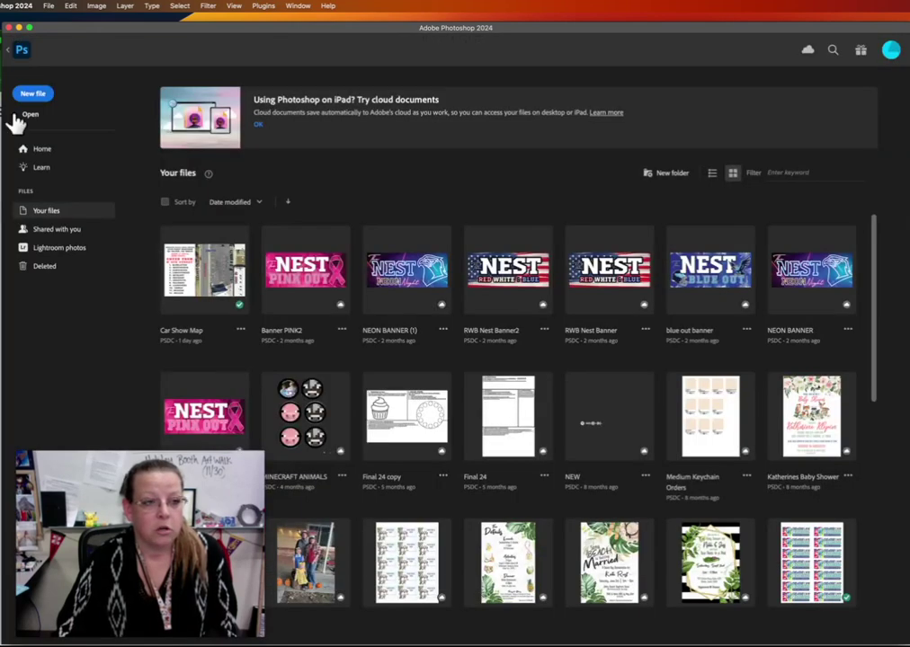
pyautogui.click(32, 94)
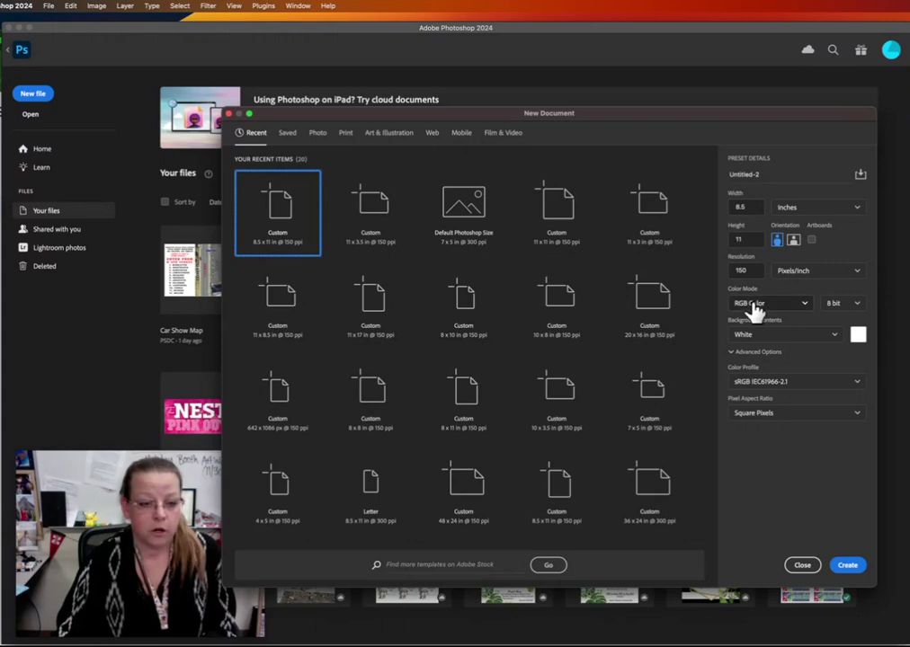
pyautogui.click(751, 208)
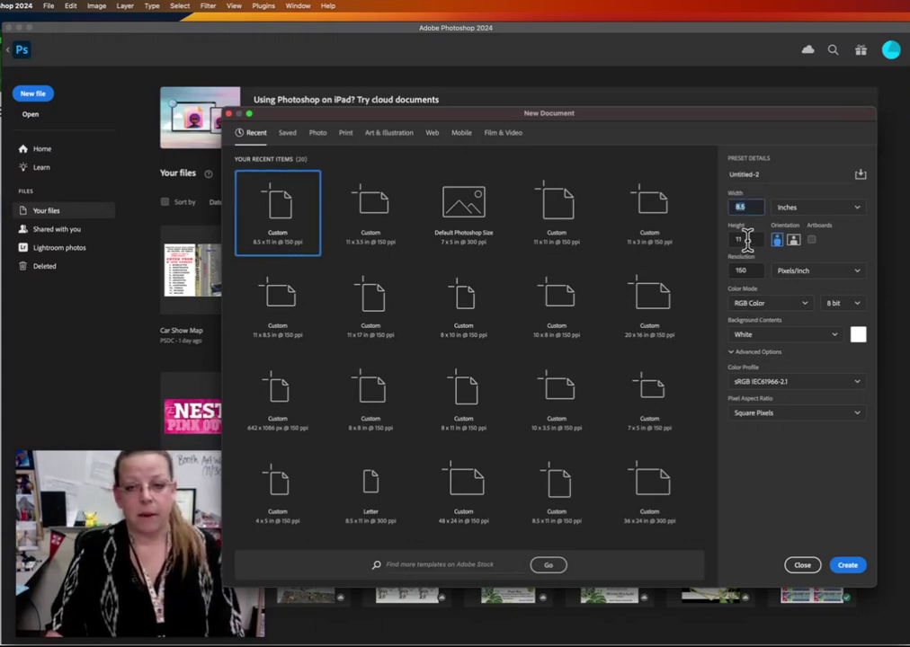
pyautogui.click(758, 174)
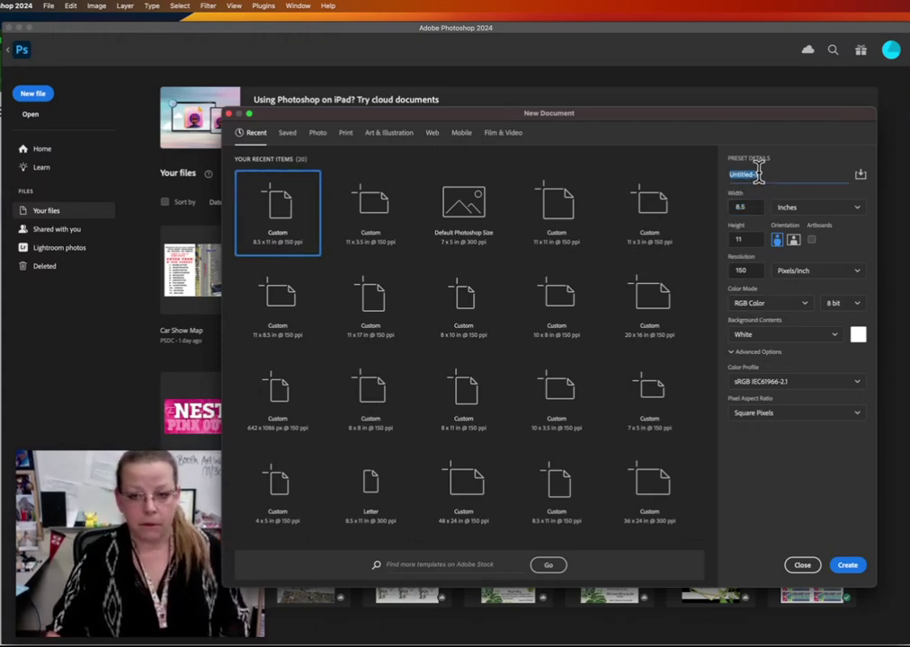
pyautogui.write('Liquify Portrait')
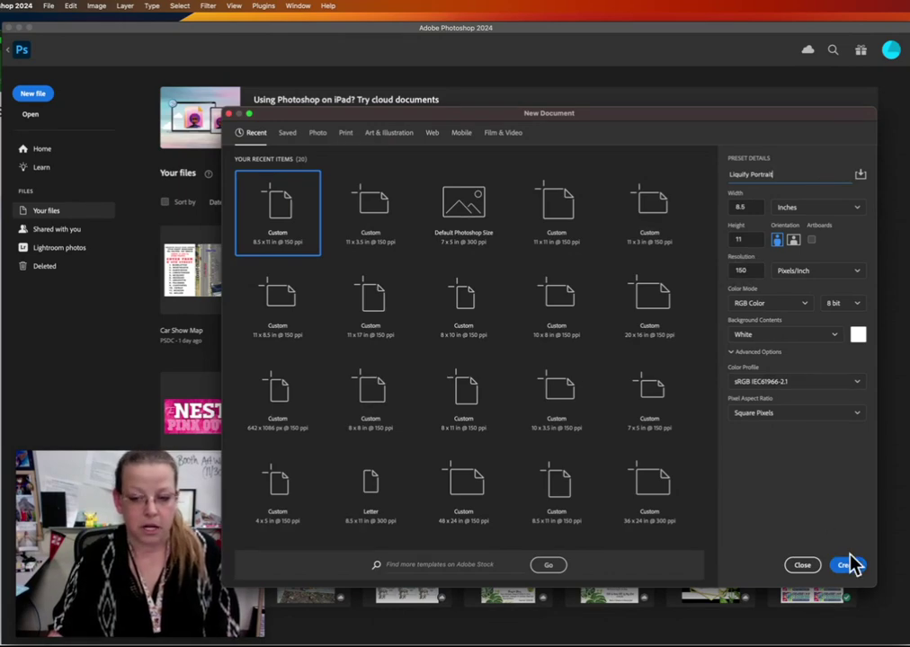
pyautogui.click(800, 566)
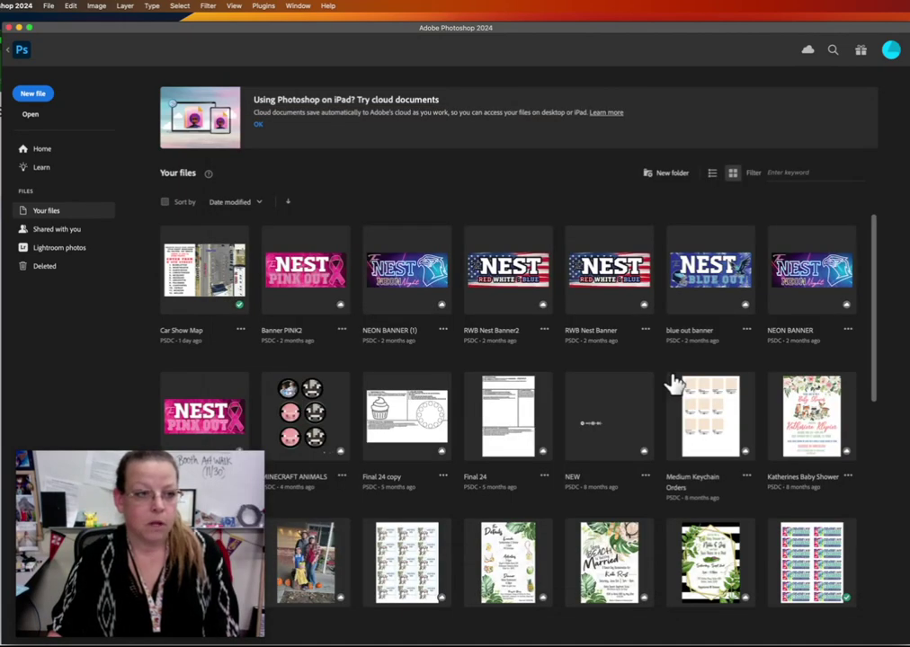
pyautogui.click(13, 54)
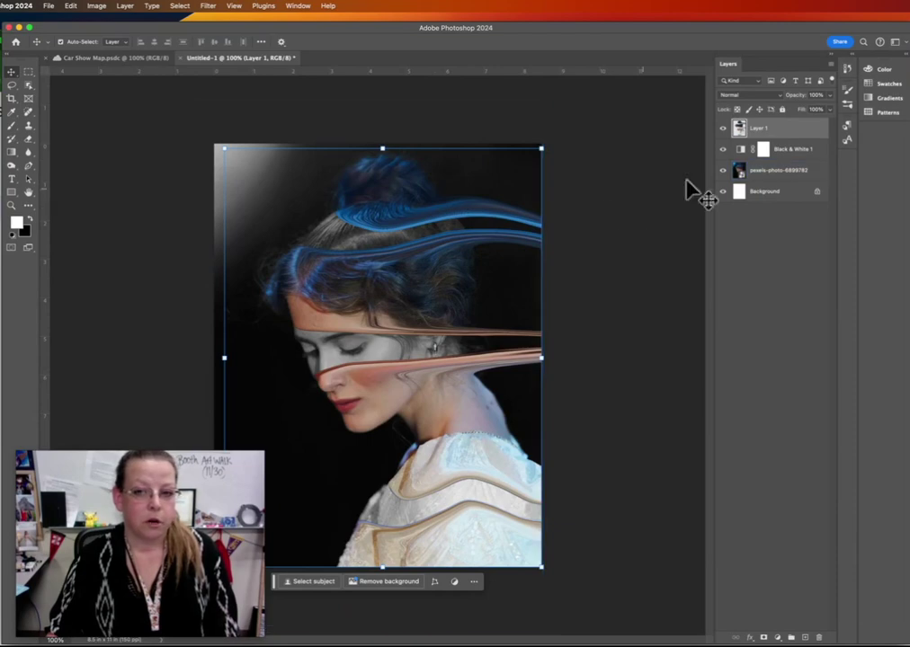
# - Delete the distorted Layer 1 and the Black & White 1 adjustment layer, keeping the original portrait photo
pyautogui.click(798, 171)
pyautogui.click(781, 150)
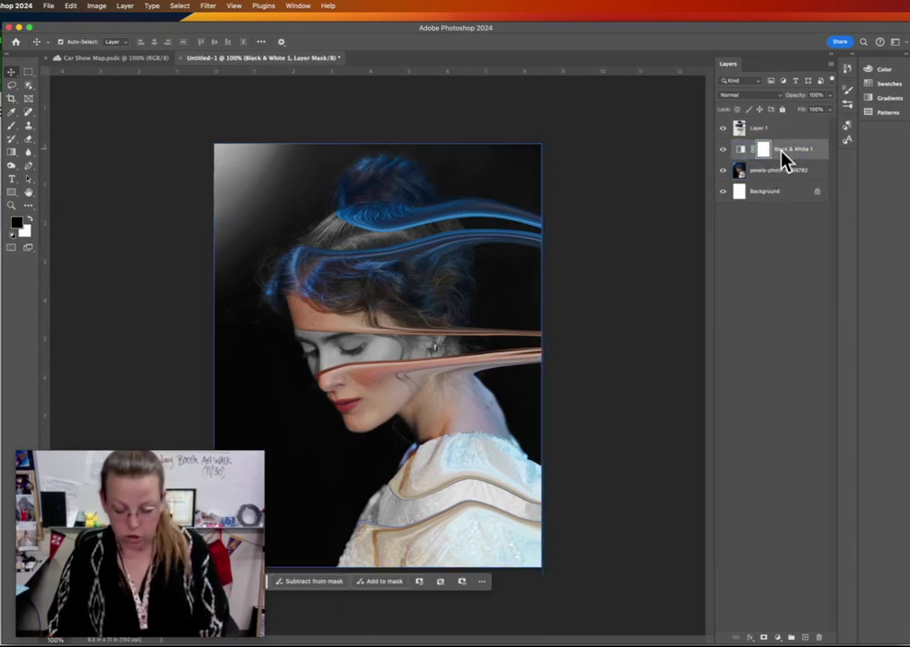
pyautogui.click(781, 131)
pyautogui.press('BackSpace')
pyautogui.press('BackSpace')
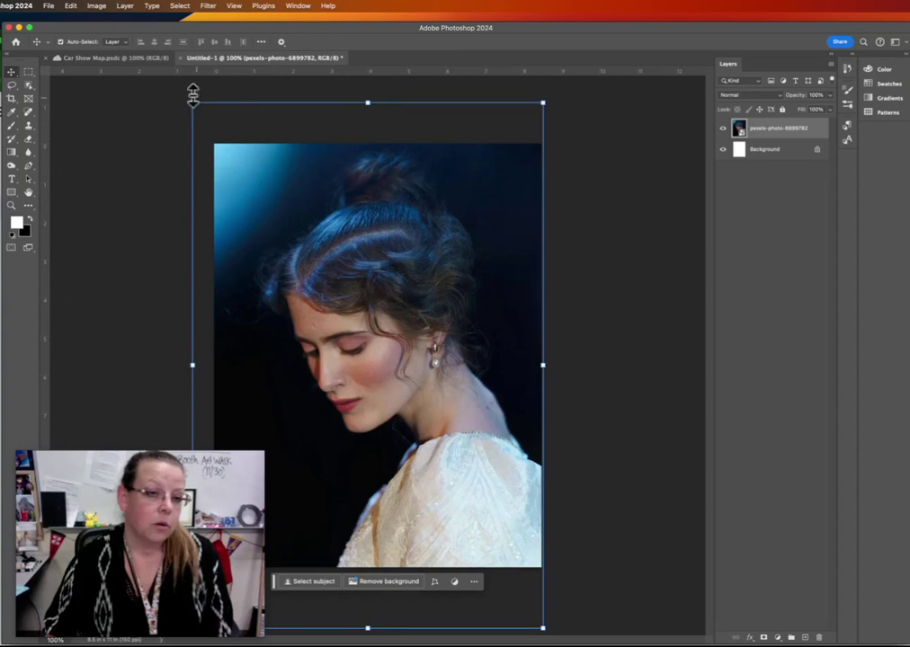
# - Enlarge the portrait photo slightly and reposition it so the woman fills the canvas
pyautogui.moveTo(189, 100); pyautogui.dragTo(162, 80)
pyautogui.moveTo(353, 198); pyautogui.dragTo(376, 244)
pyautogui.press('Return')
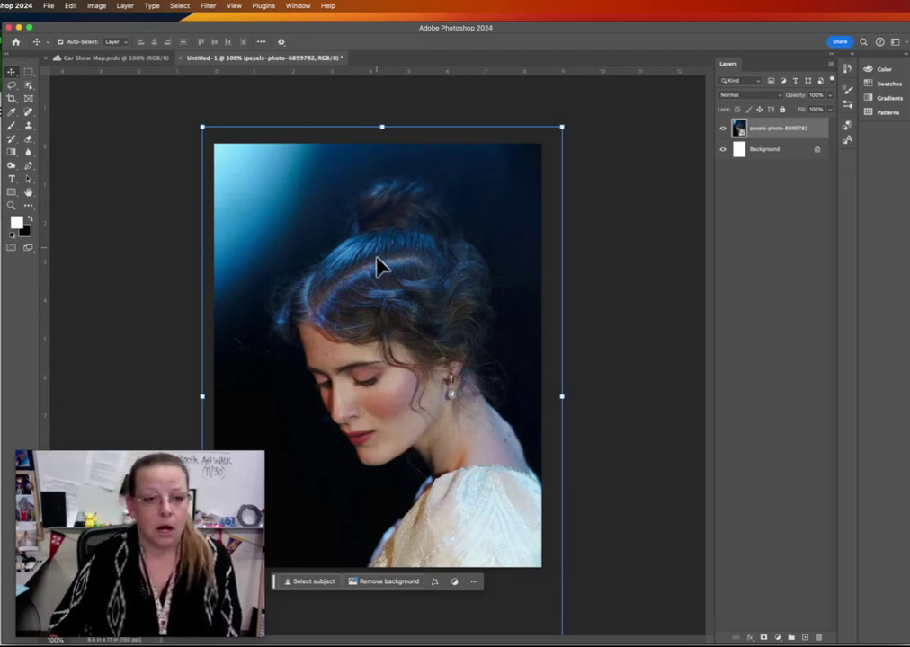
pyautogui.moveTo(378, 266)
pyautogui.mouseDown()
pyautogui.moveTo(393, 270)
pyautogui.moveTo(342, 266)
pyautogui.moveTo(392, 274)
pyautogui.mouseUp()
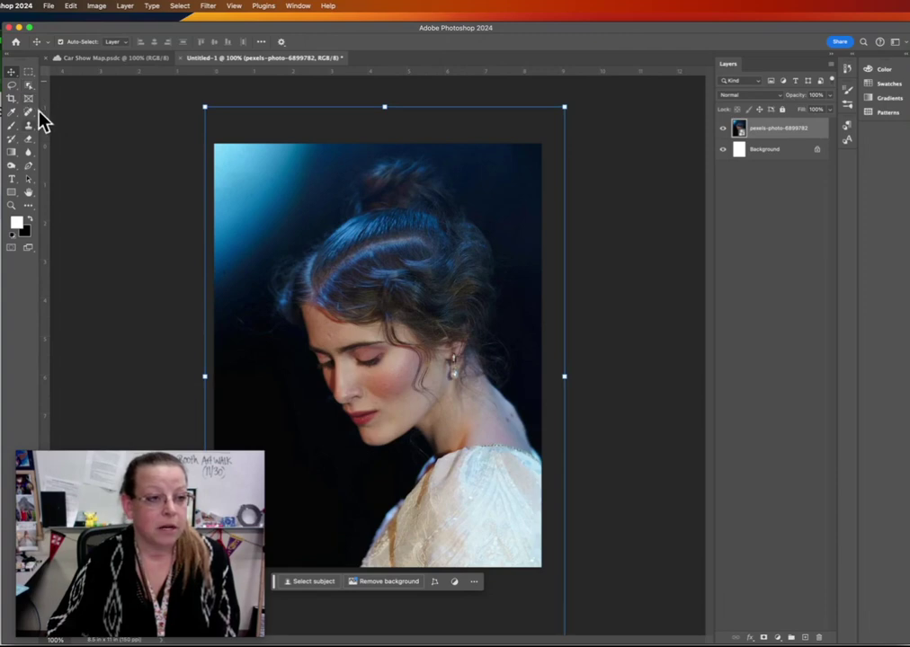
pyautogui.click(176, 8)
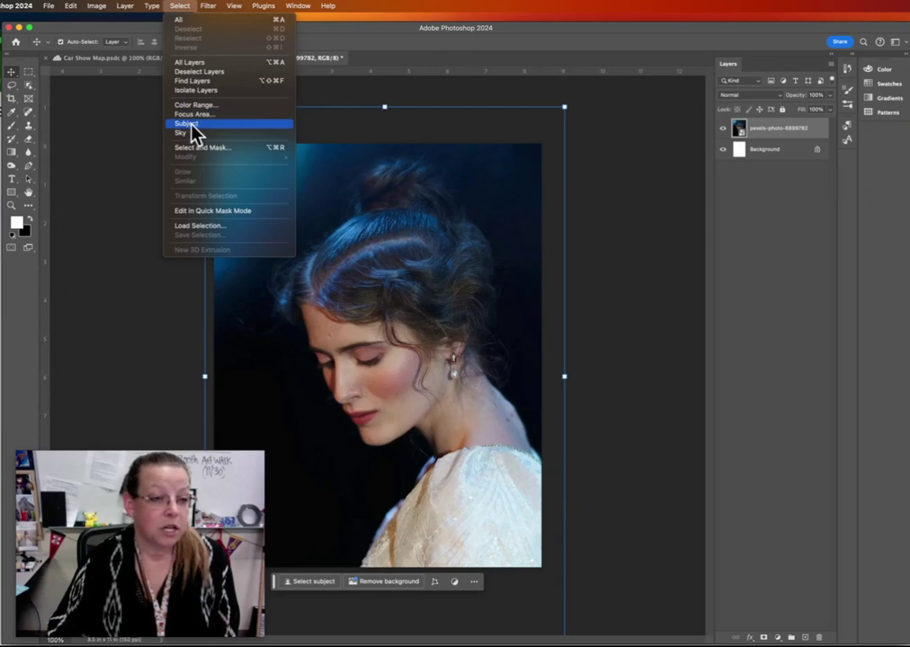
pyautogui.click(27, 87)
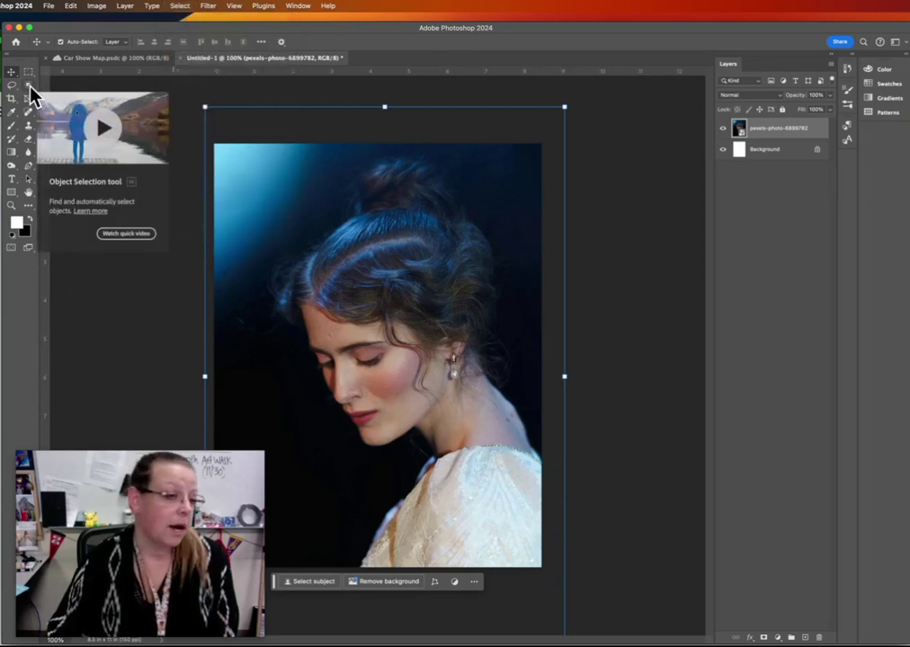
pyautogui.click(29, 85)
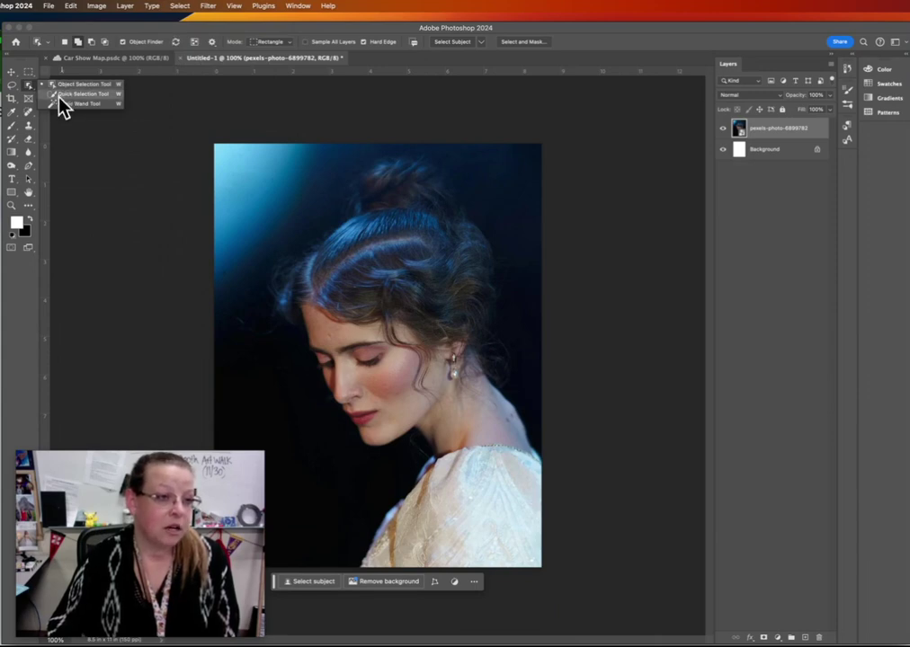
pyautogui.click(63, 94)
pyautogui.click(30, 87)
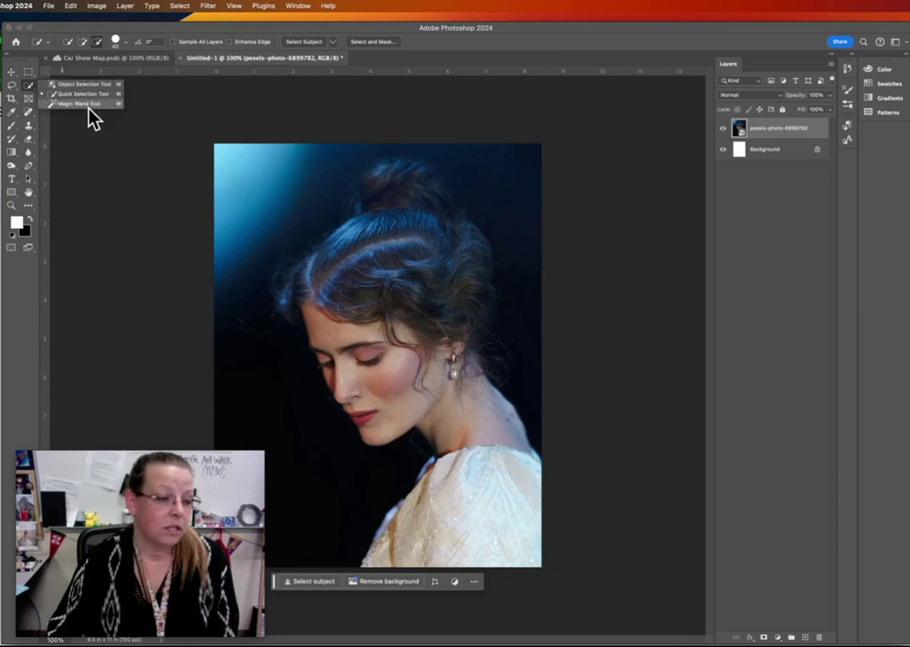
pyautogui.click(84, 104)
# - Select the whole woman in the photo with the Object Selection tool
pyautogui.click(28, 85)
pyautogui.click(72, 84)
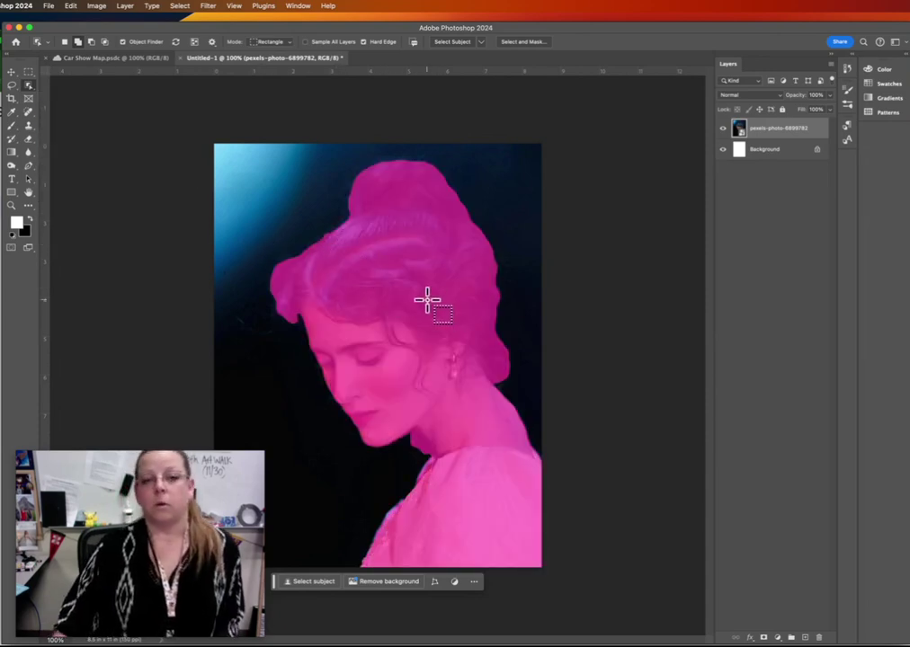
pyautogui.click(428, 299)
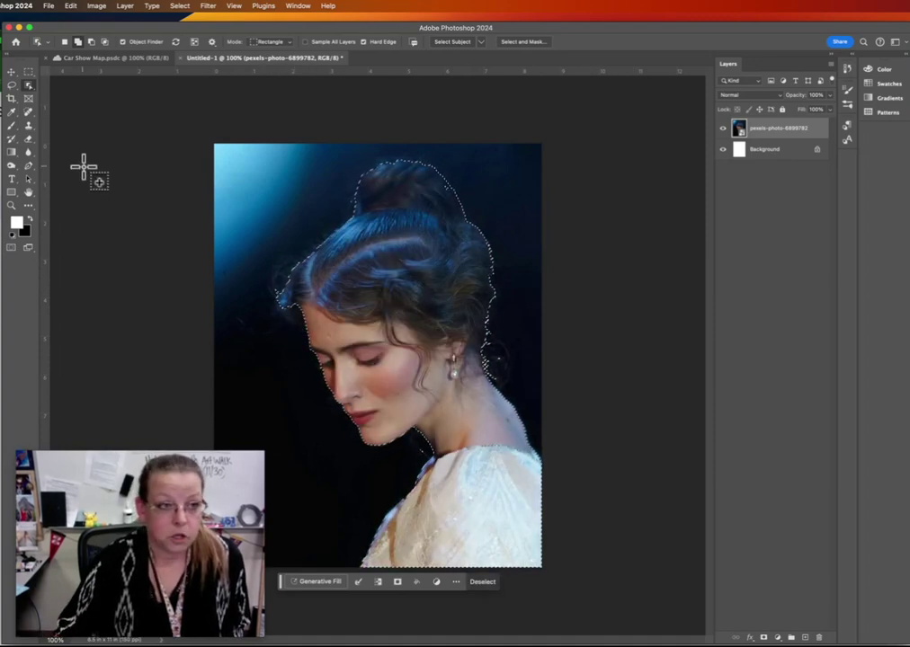
# - Add the missing hair curls in front of the forehead to the selection with the Quick Selection tool
pyautogui.rightClick(28, 86)
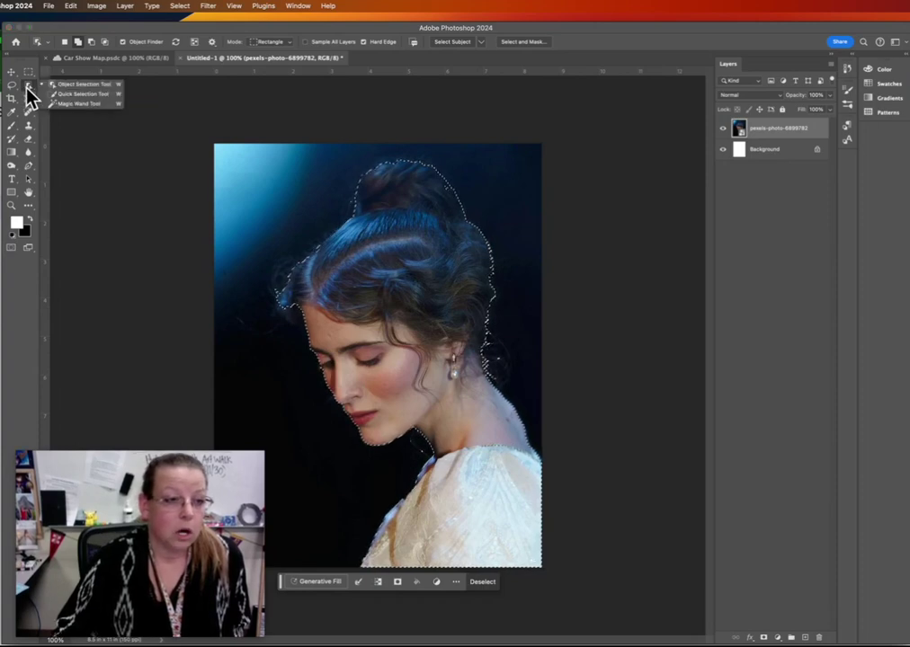
pyautogui.click(70, 94)
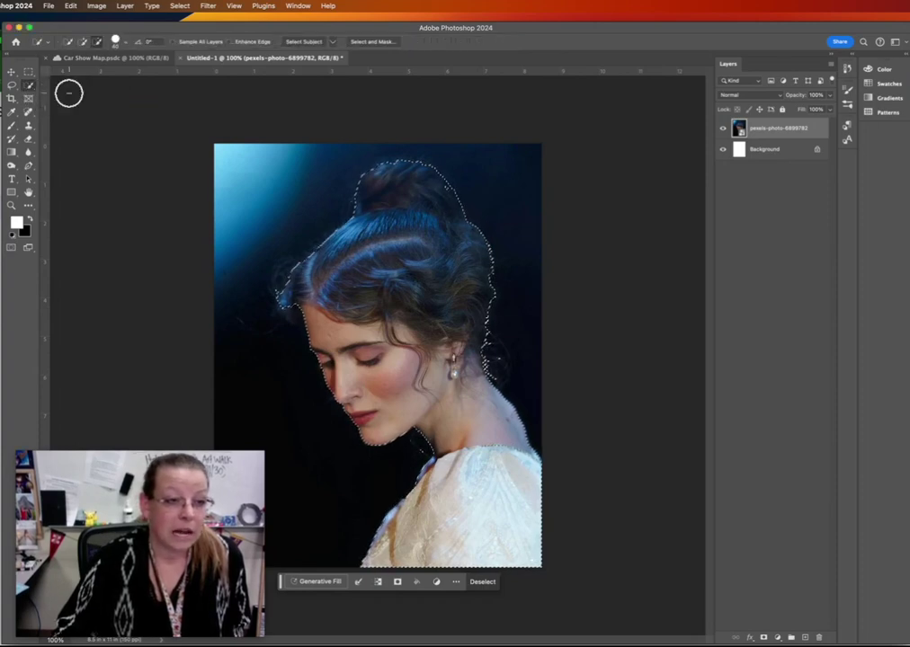
pyautogui.click(82, 41)
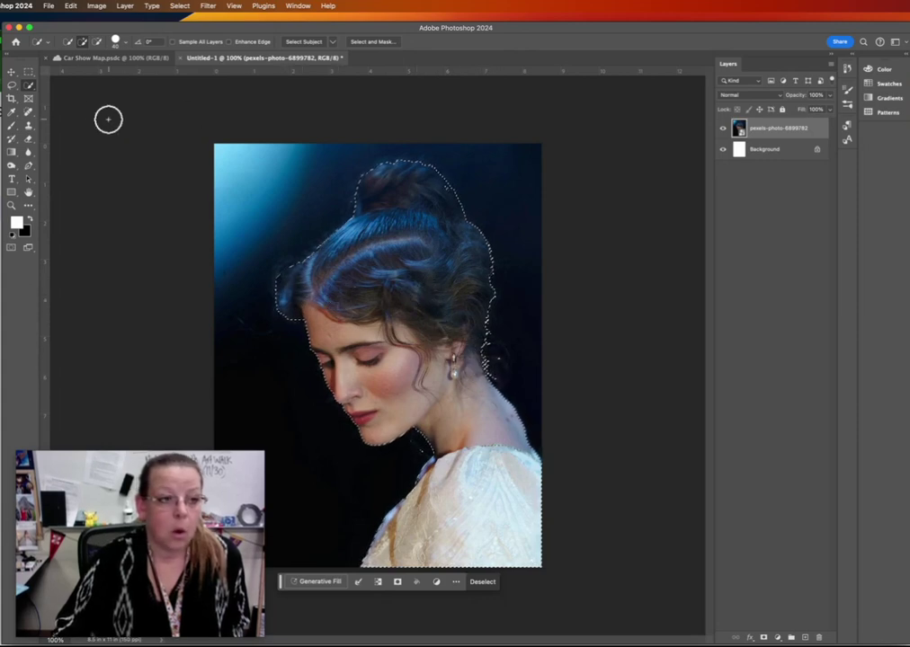
# - Add the uneven hair edge between the bun and the forehead to the selection with the Lasso tool
pyautogui.click(28, 92)
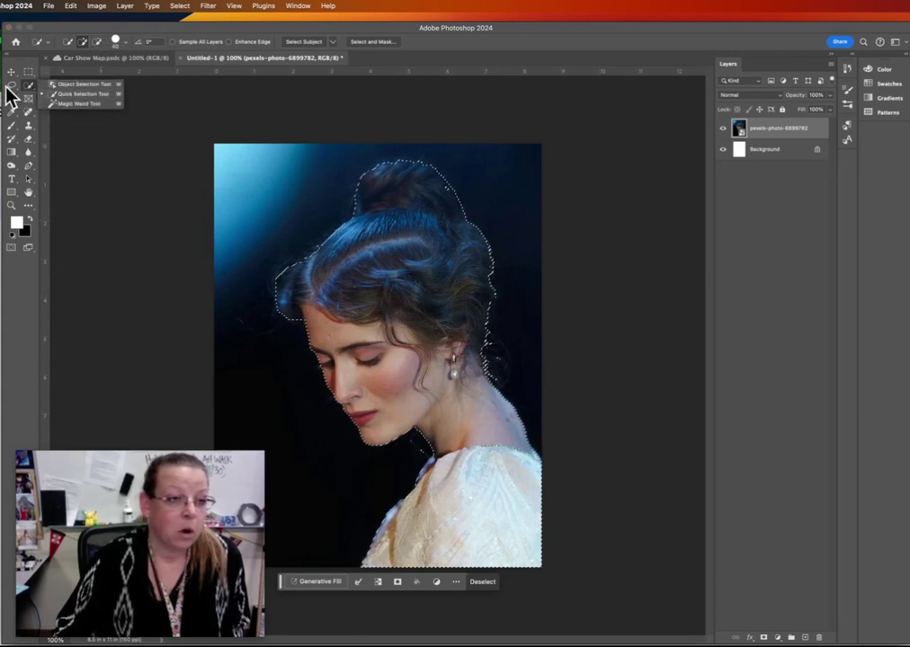
pyautogui.click(11, 85)
pyautogui.rightClick(11, 85)
pyautogui.click(54, 67)
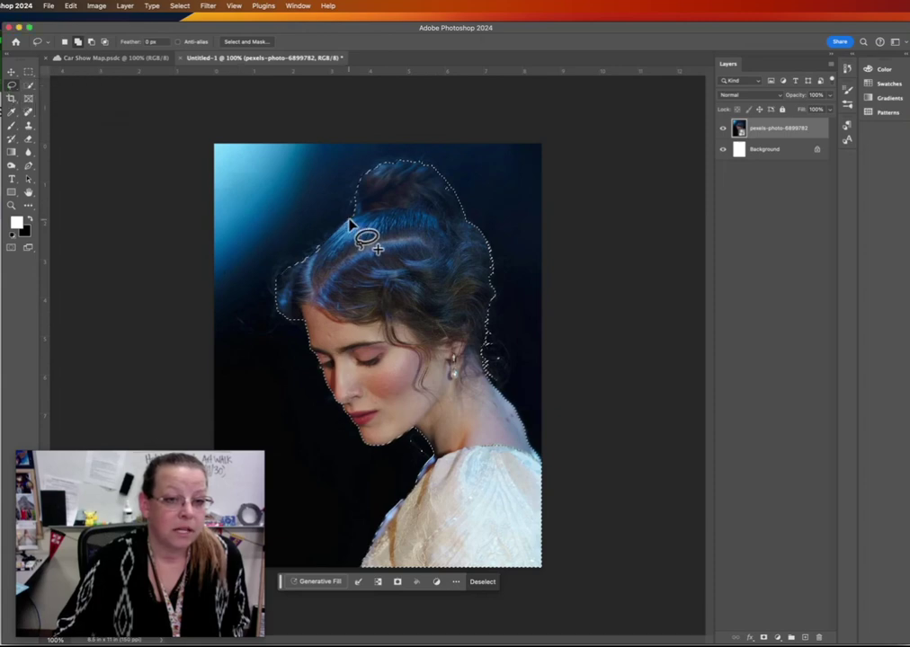
pyautogui.moveTo(350, 220)
pyautogui.mouseDown()
pyautogui.moveTo(281, 267)
pyautogui.moveTo(272, 288)
pyautogui.moveTo(304, 318)
pyautogui.mouseUp()
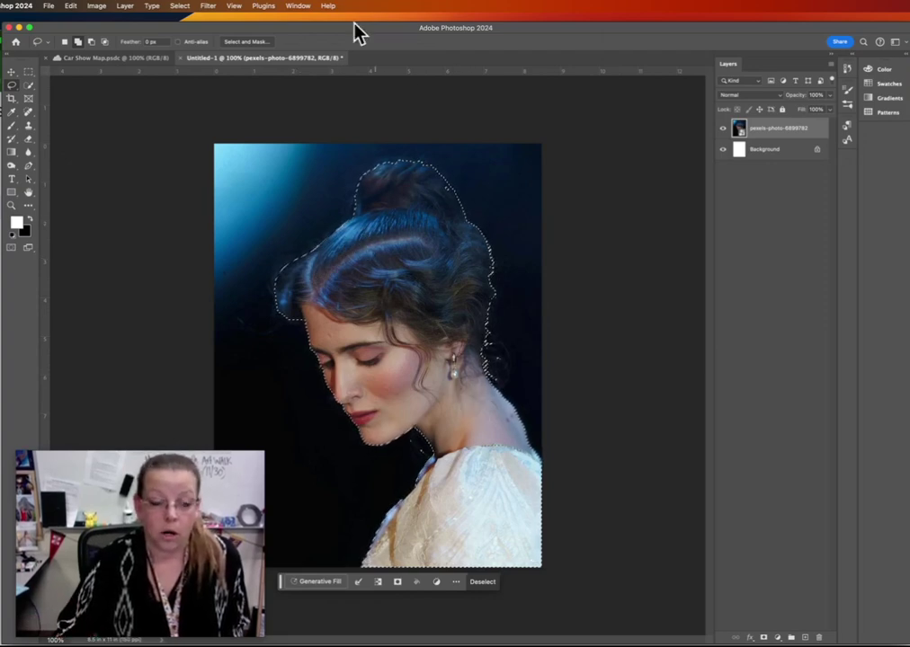
# - Return to the Object Selection tool and open the woman's selection in Select and Mask
pyautogui.click(29, 86)
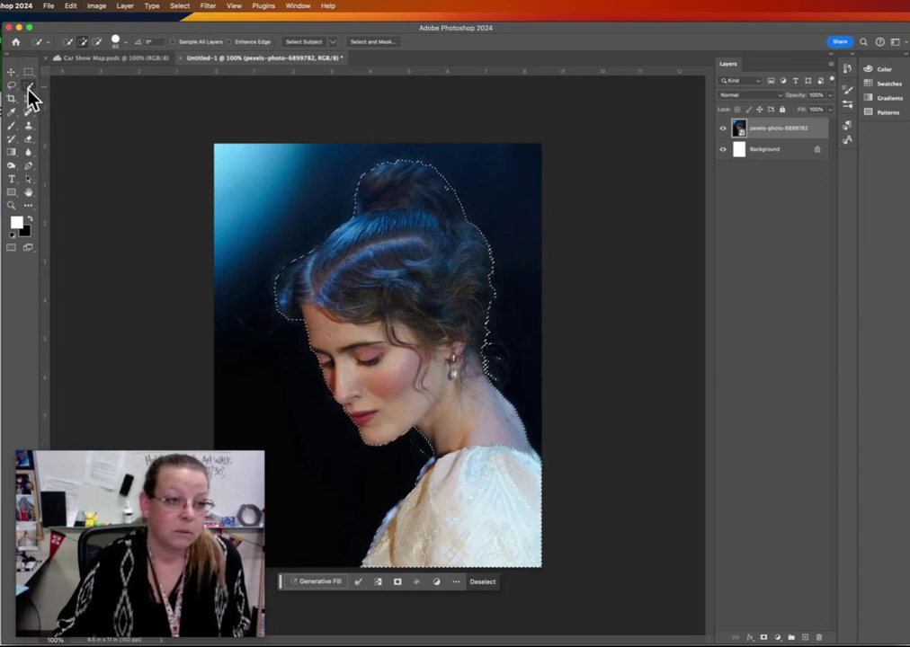
pyautogui.click(28, 89)
pyautogui.click(60, 85)
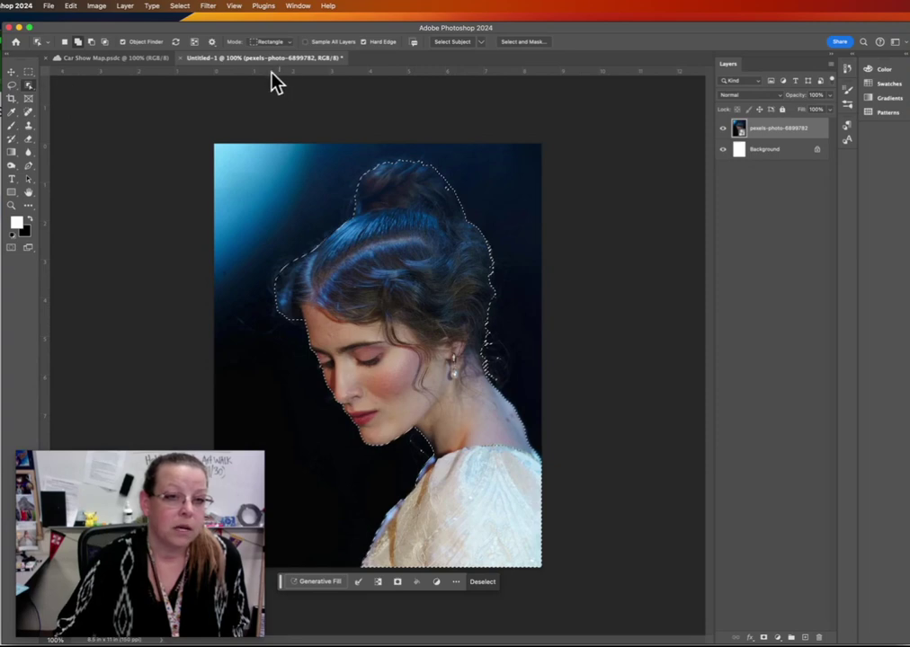
pyautogui.click(521, 43)
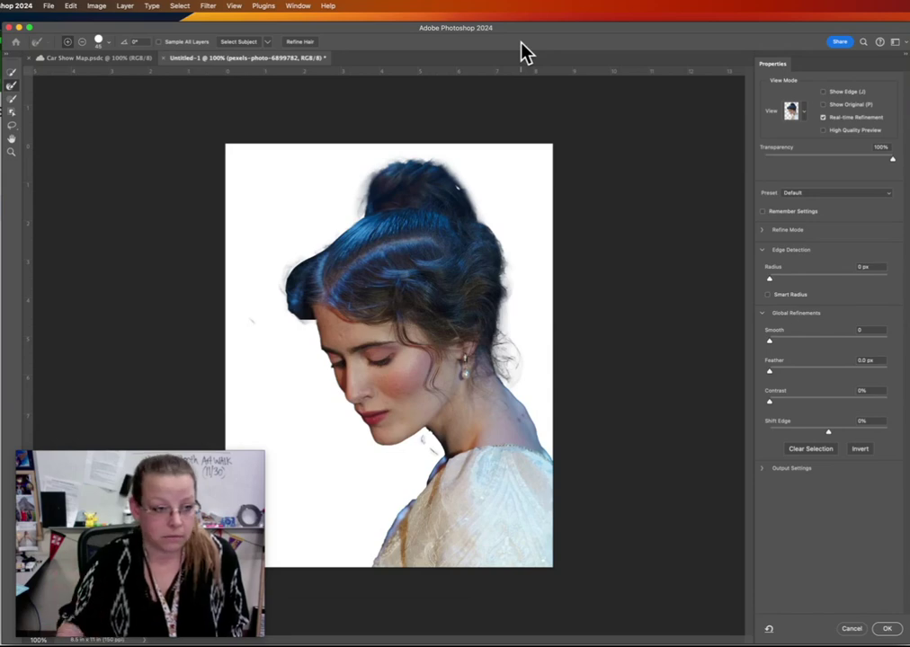
# - Brush over the forehead curls, the loose hair at the nape and the bun's outline with the Refine Edge Brush
pyautogui.click(11, 88)
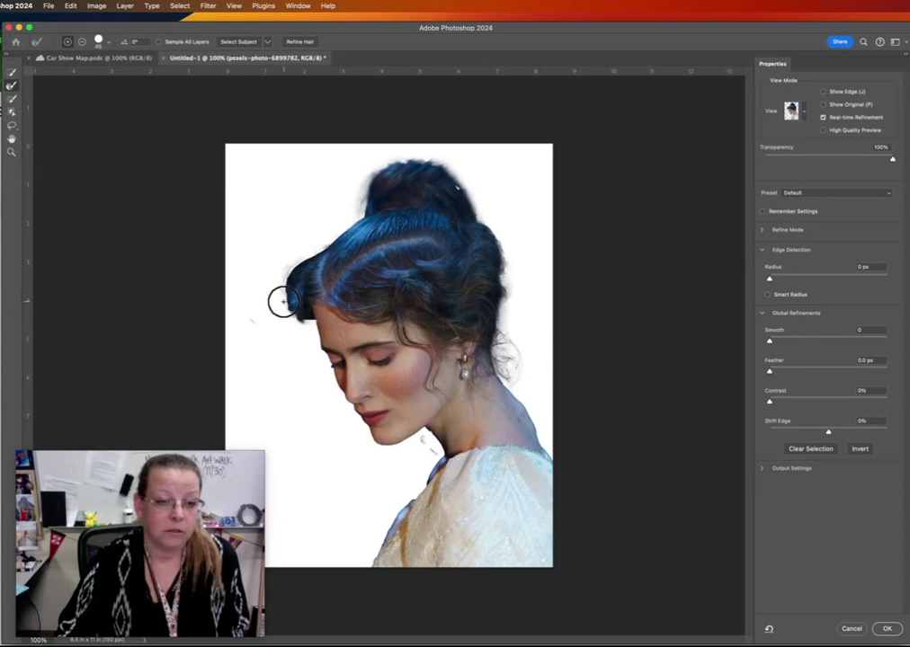
pyautogui.moveTo(283, 302)
pyautogui.mouseDown()
pyautogui.moveTo(291, 210)
pyautogui.moveTo(284, 244)
pyautogui.moveTo(358, 215)
pyautogui.moveTo(336, 243)
pyautogui.moveTo(281, 270)
pyautogui.moveTo(289, 316)
pyautogui.mouseUp()
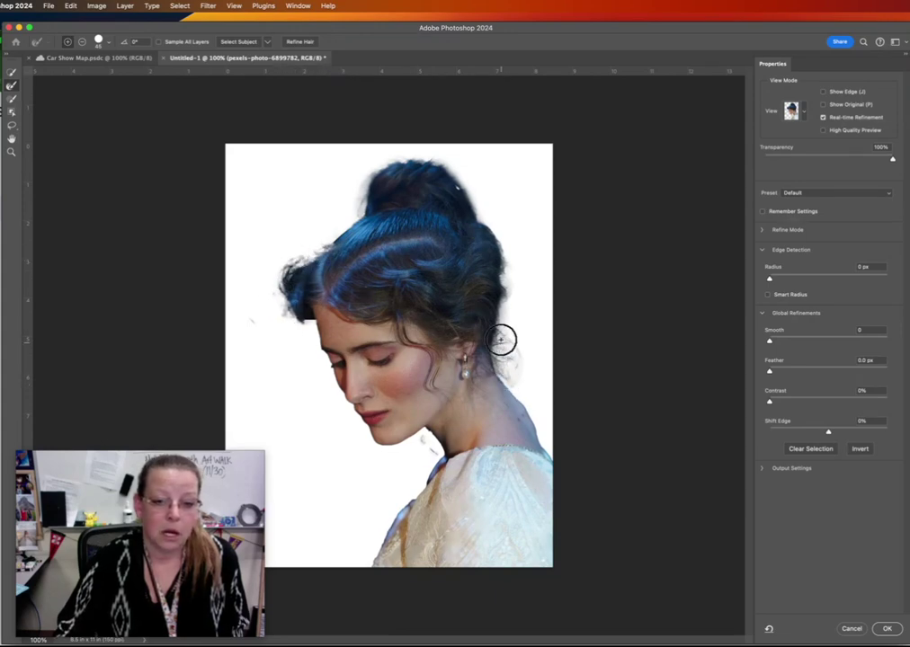
pyautogui.moveTo(500, 339)
pyautogui.mouseDown()
pyautogui.moveTo(497, 361)
pyautogui.moveTo(532, 406)
pyautogui.mouseUp()
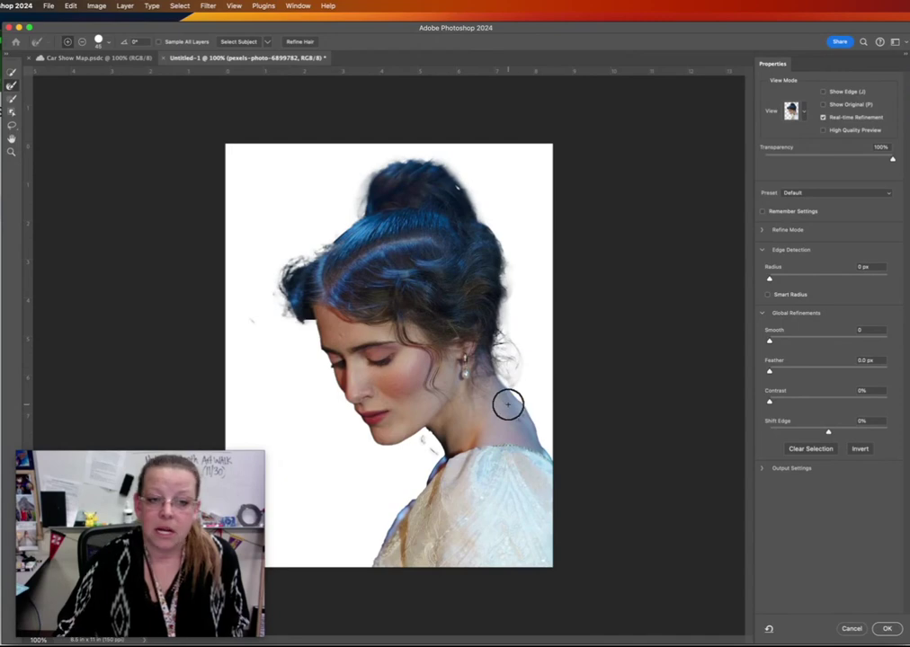
pyautogui.moveTo(304, 248)
pyautogui.mouseDown()
pyautogui.moveTo(373, 214)
pyautogui.moveTo(369, 182)
pyautogui.moveTo(397, 161)
pyautogui.moveTo(449, 167)
pyautogui.moveTo(474, 200)
pyautogui.moveTo(477, 228)
pyautogui.moveTo(465, 180)
pyautogui.moveTo(422, 157)
pyautogui.moveTo(385, 167)
pyautogui.moveTo(358, 203)
pyautogui.mouseUp()
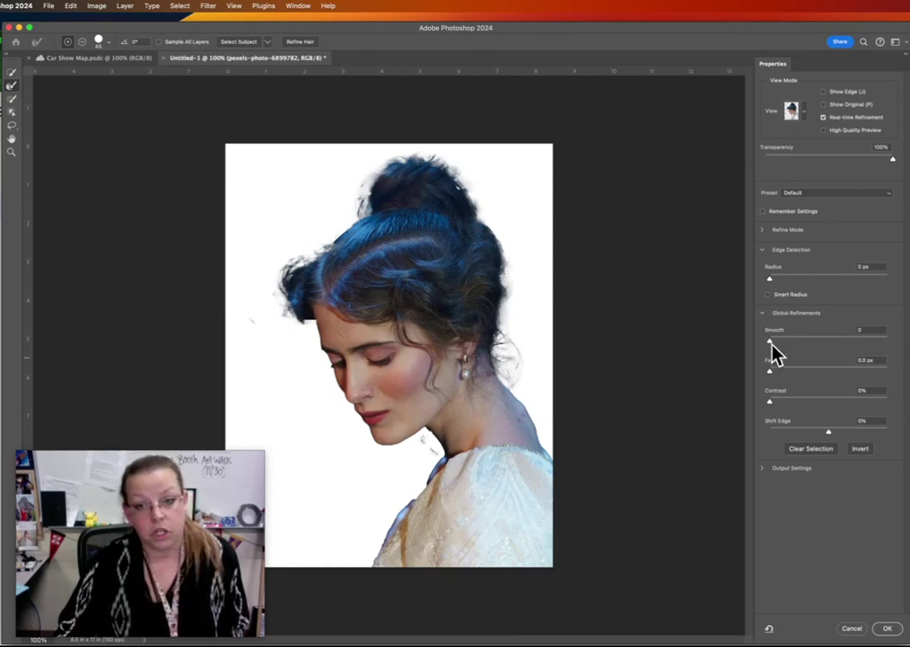
# - Set the selection's global refinements to Smooth 11, Feather 1.1 px, Contrast 27% and Shift Edge +35%
pyautogui.moveTo(770, 344)
pyautogui.mouseDown()
pyautogui.moveTo(798, 350)
pyautogui.moveTo(761, 341)
pyautogui.moveTo(843, 345)
pyautogui.moveTo(779, 344)
pyautogui.mouseUp()
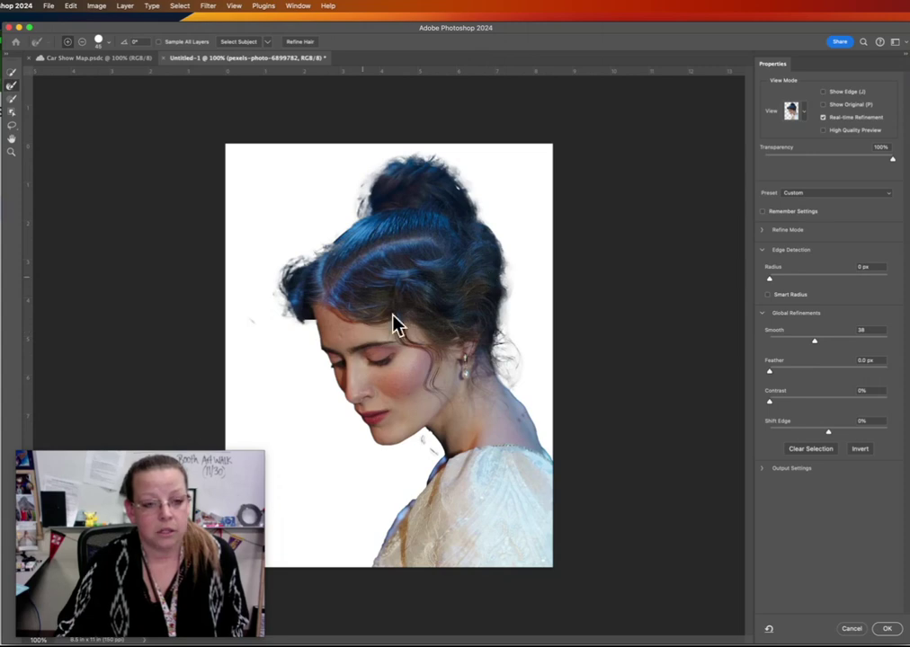
pyautogui.click(816, 342)
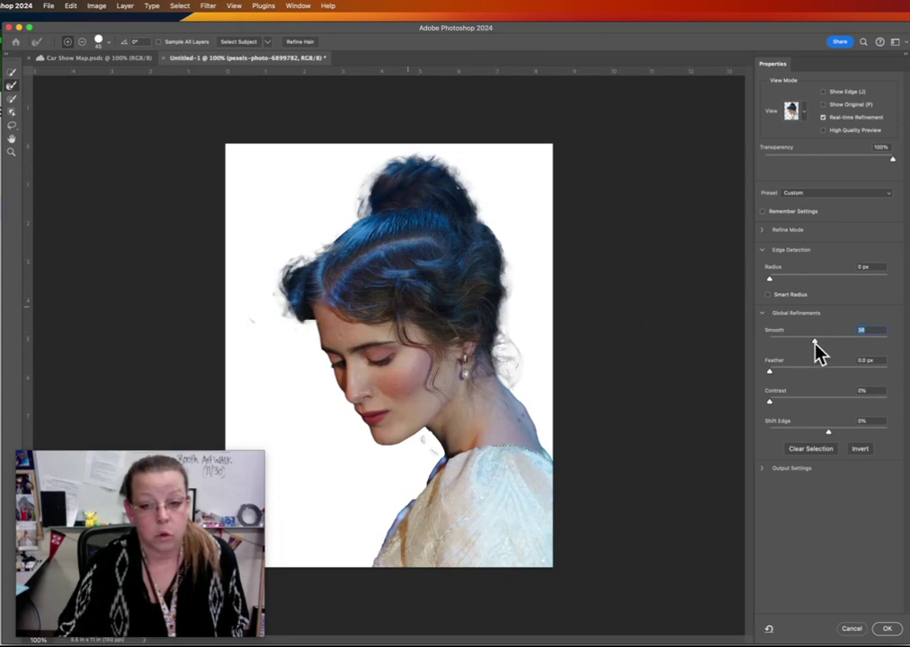
pyautogui.moveTo(815, 342); pyautogui.dragTo(772, 376)
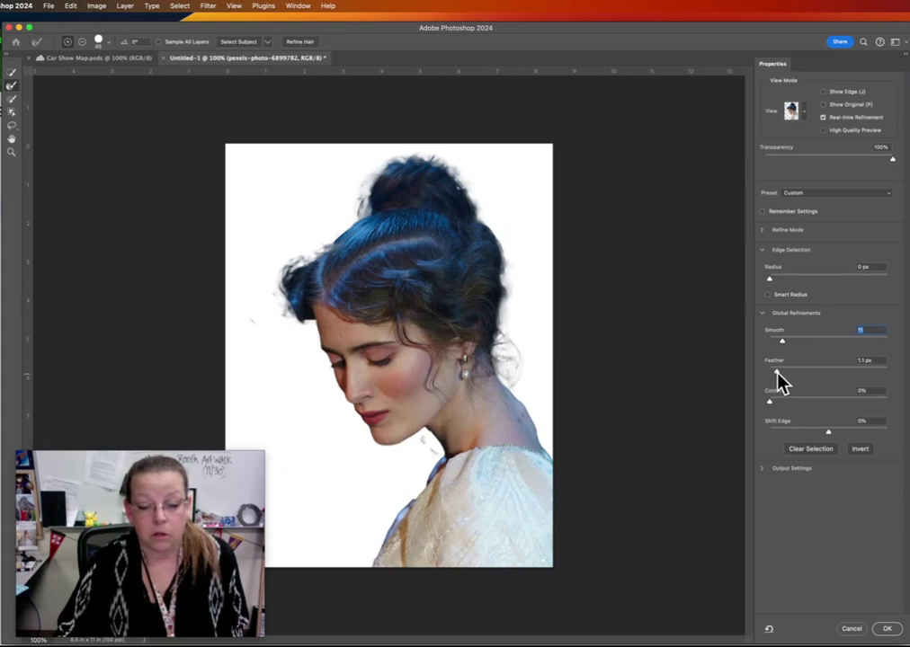
pyautogui.click(776, 373)
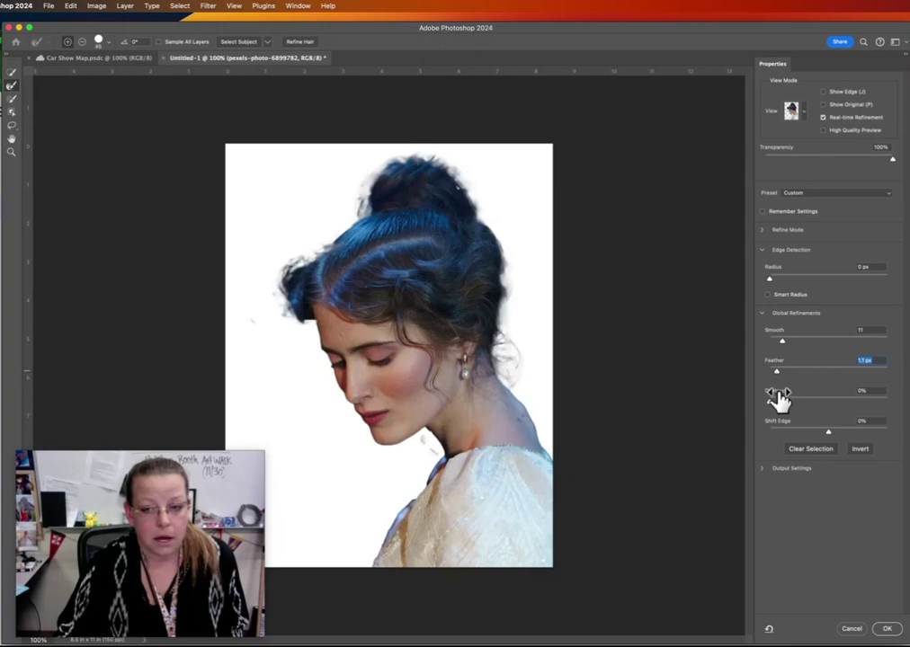
pyautogui.moveTo(767, 412); pyautogui.dragTo(817, 432)
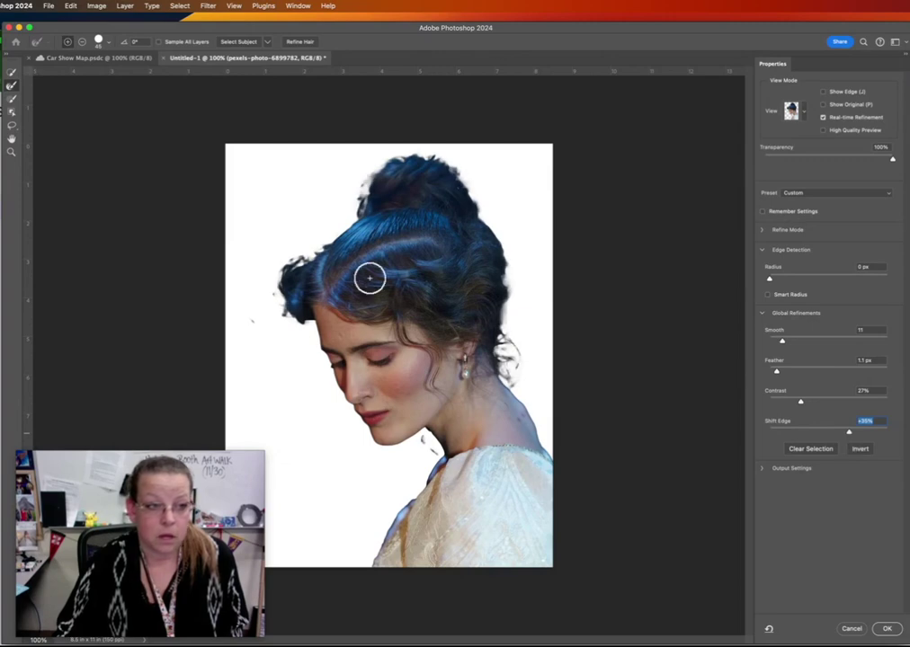
# - Try to subtract the area around the forehead curls from the selection with the Quick Selection tool, and undo it
pyautogui.click(11, 74)
pyautogui.click(82, 43)
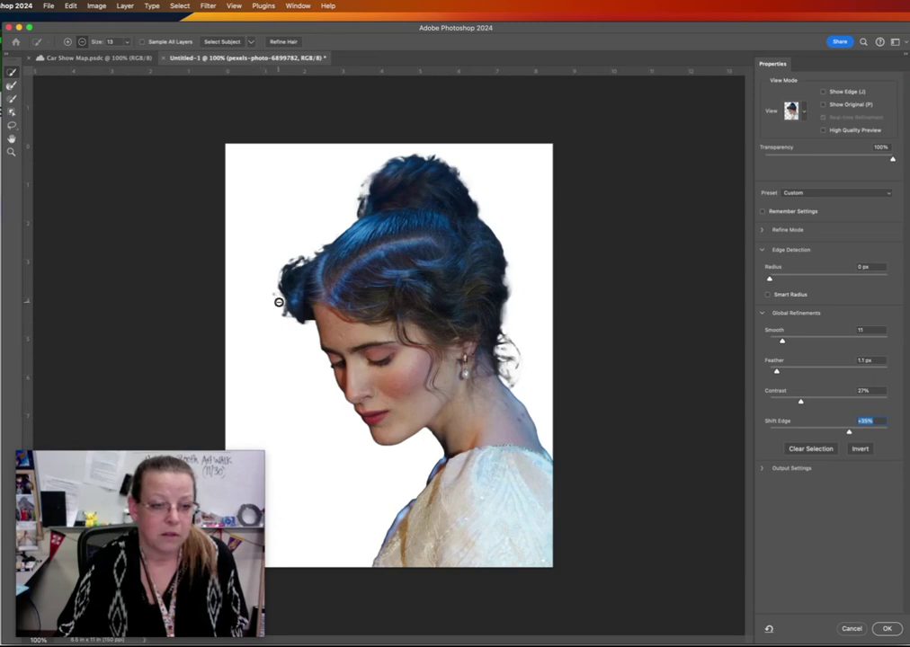
pyautogui.moveTo(271, 289)
pyautogui.mouseDown()
pyautogui.moveTo(272, 299)
pyautogui.moveTo(276, 270)
pyautogui.moveTo(303, 252)
pyautogui.mouseUp()
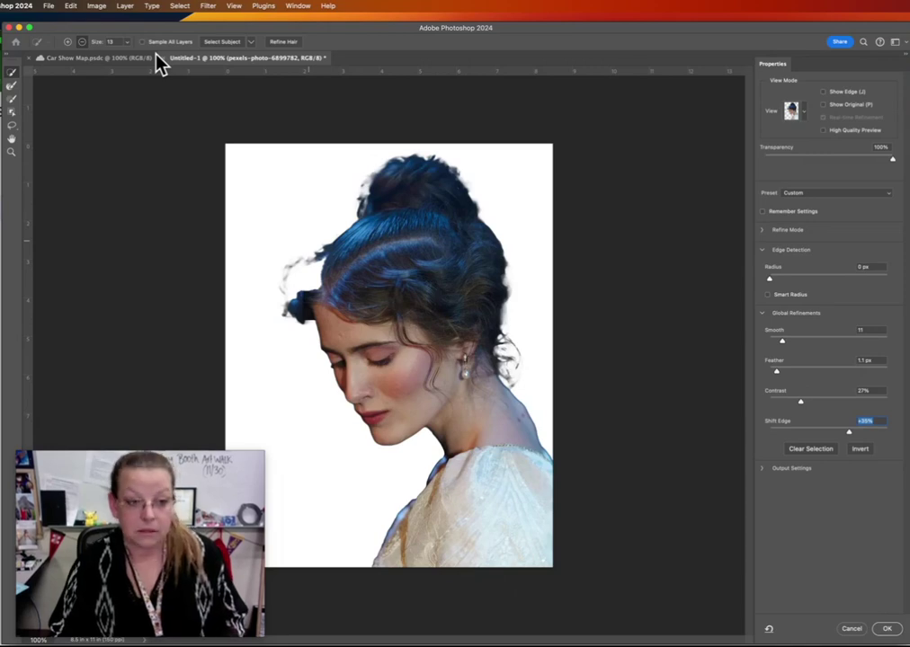
pyautogui.press('super+z')
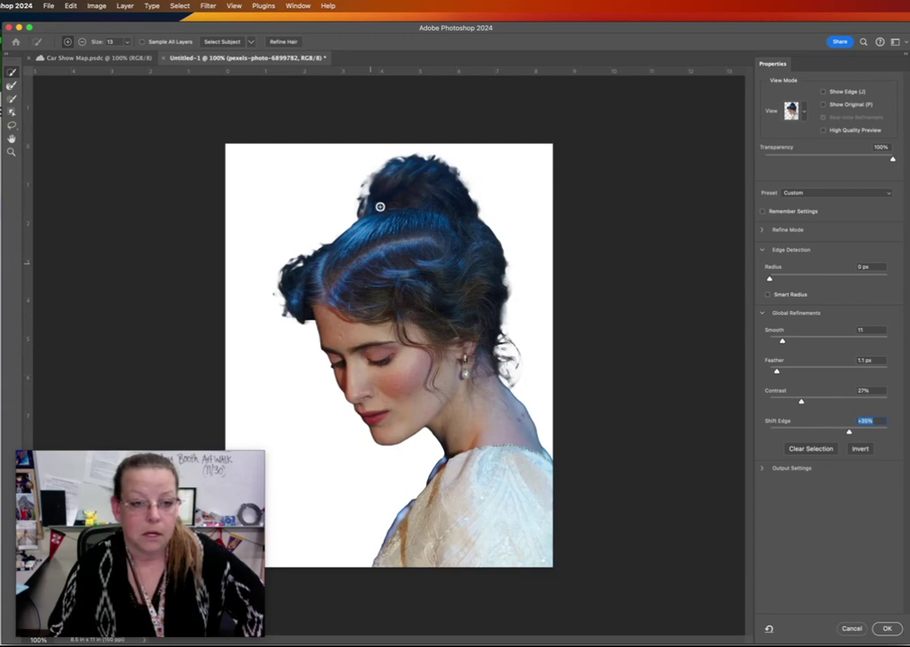
# - Add the missing hair on the bun to the selection, accept the refinement, and copy the selected woman onto a new layer
pyautogui.moveTo(385, 179); pyautogui.dragTo(403, 187)
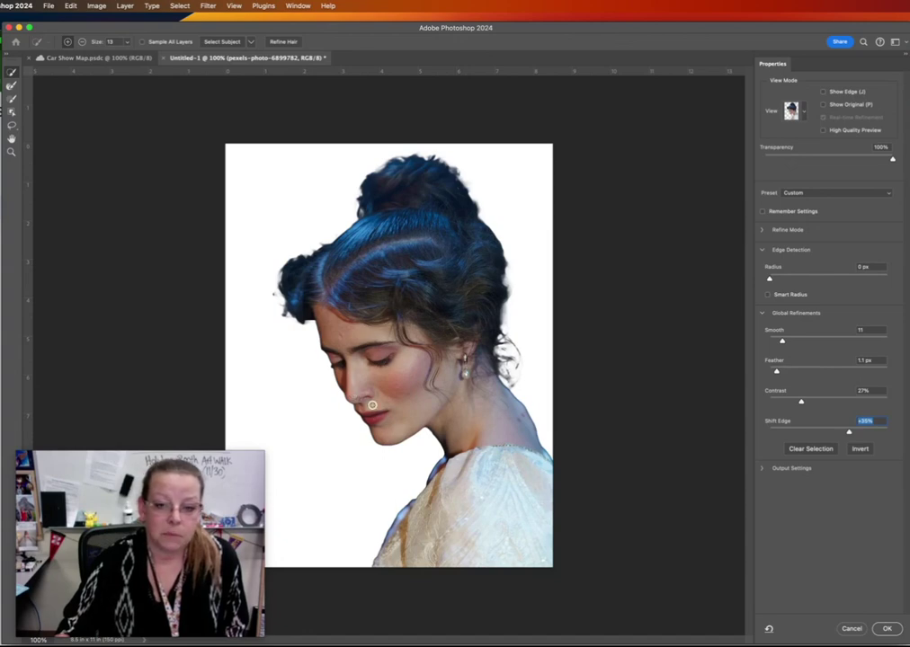
pyautogui.click(887, 631)
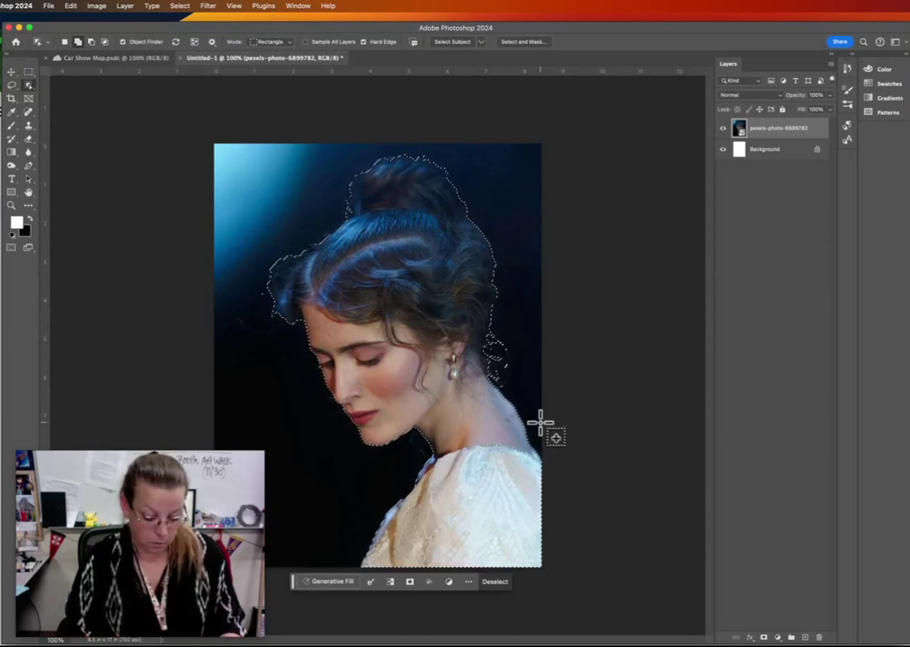
pyautogui.press('super+j')
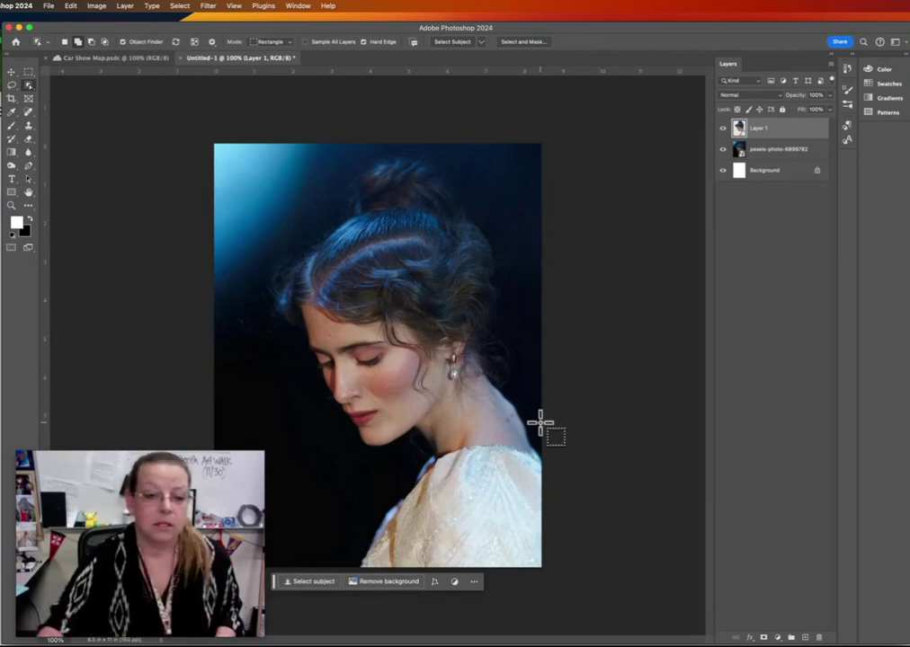
pyautogui.click(721, 150)
pyautogui.click(721, 150)
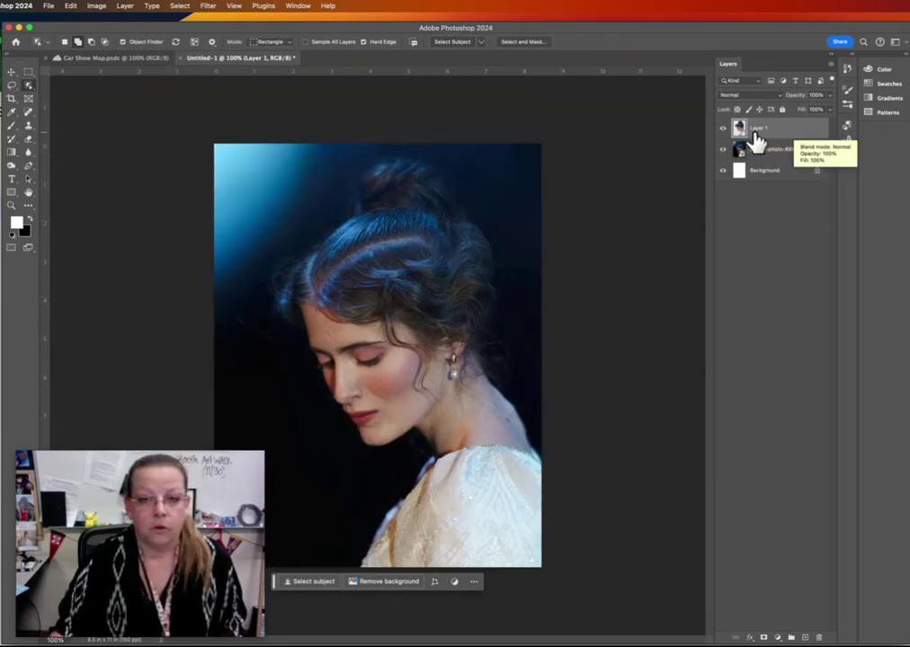
# - Rename the original photo layer to BACKGROUND
pyautogui.click(778, 153)
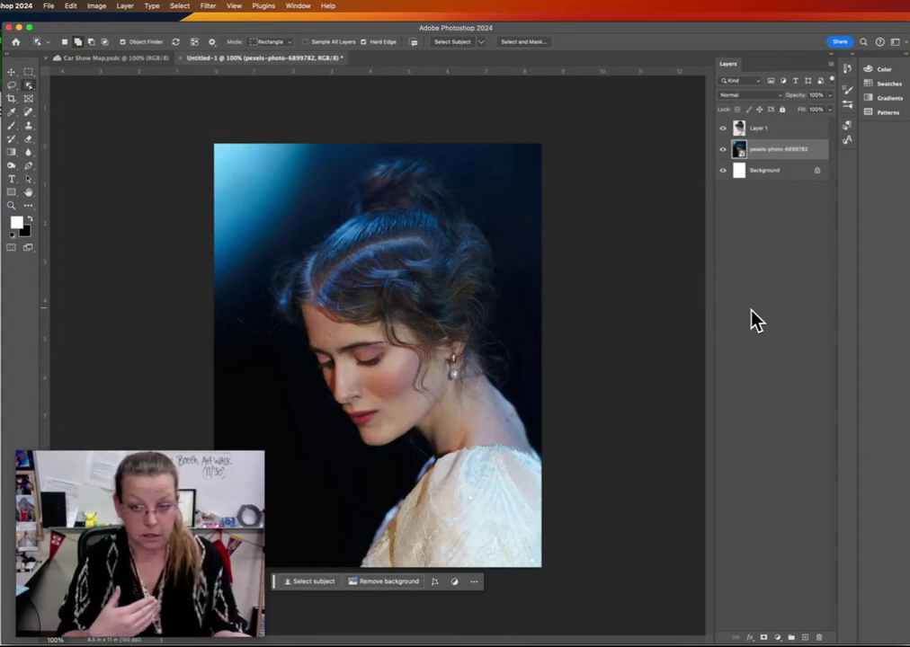
pyautogui.doubleClick(776, 149)
pyautogui.write('ba')
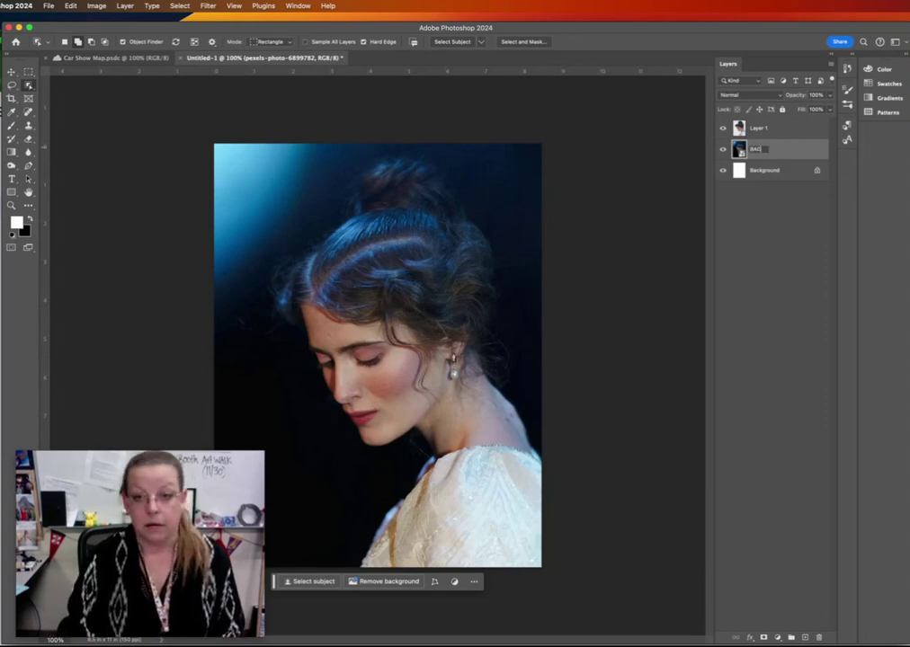
pyautogui.write('CKGROUND')
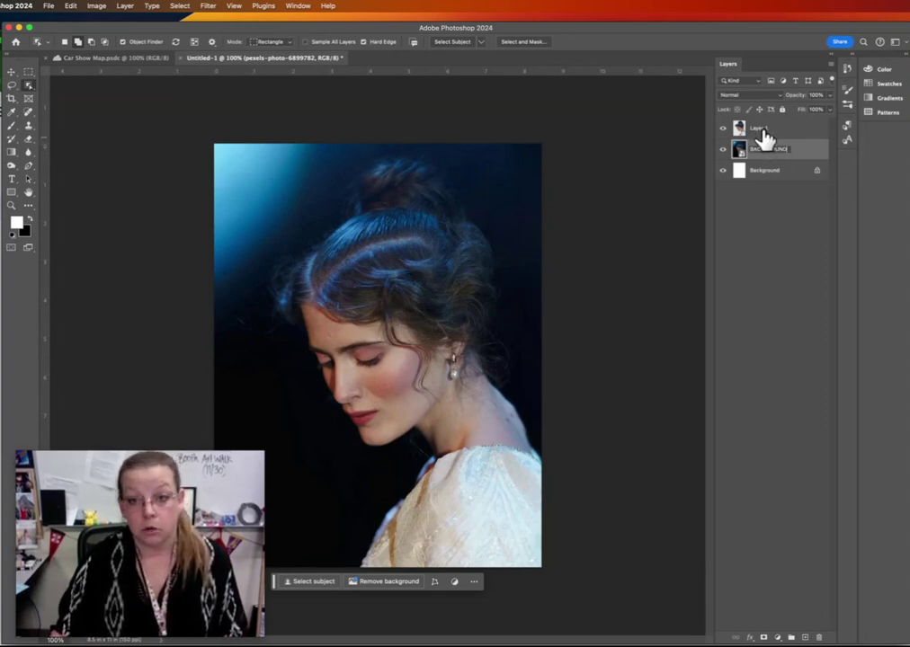
pyautogui.press('Return')
# - Rename the layer holding the cut-out woman to Liquify
pyautogui.click(762, 134)
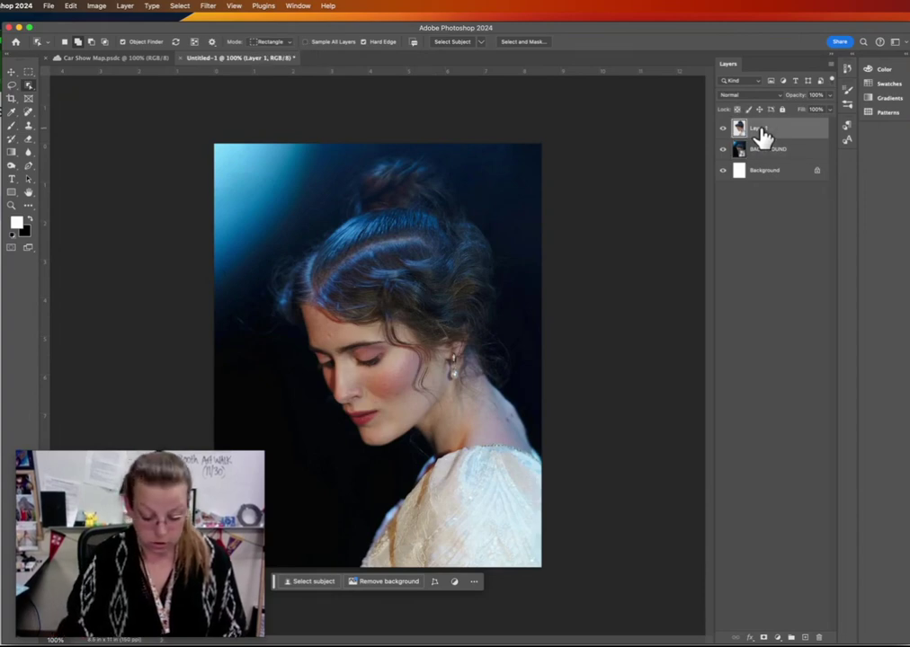
pyautogui.press('i')
pyautogui.press('q')
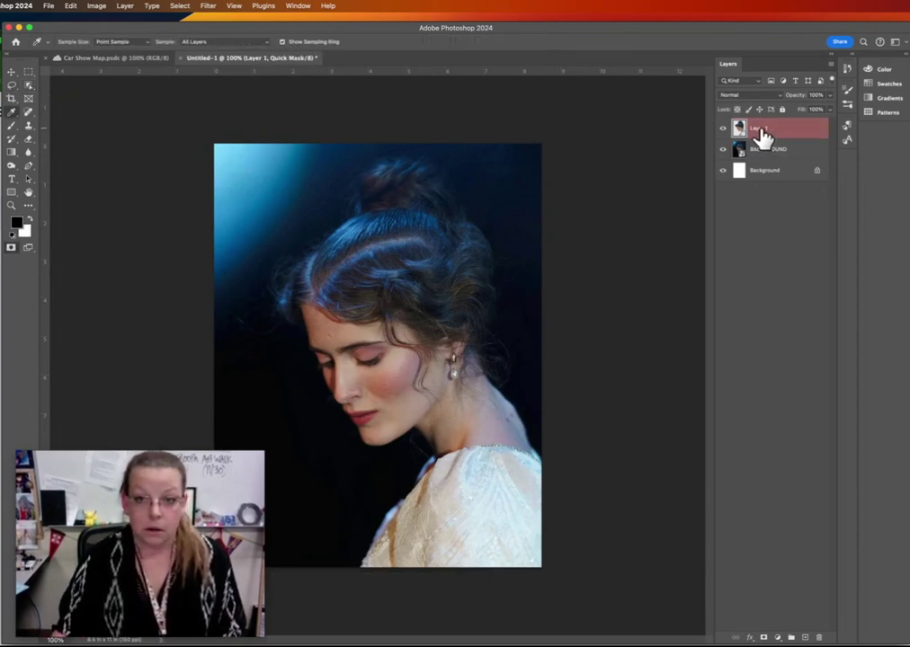
pyautogui.click(28, 218)
pyautogui.press('q')
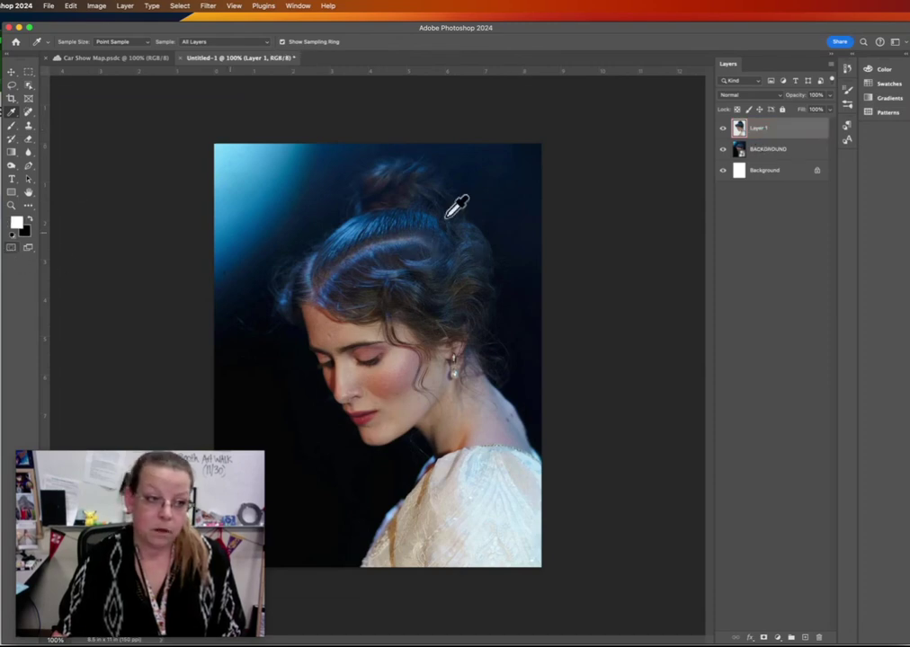
pyautogui.doubleClick(761, 132)
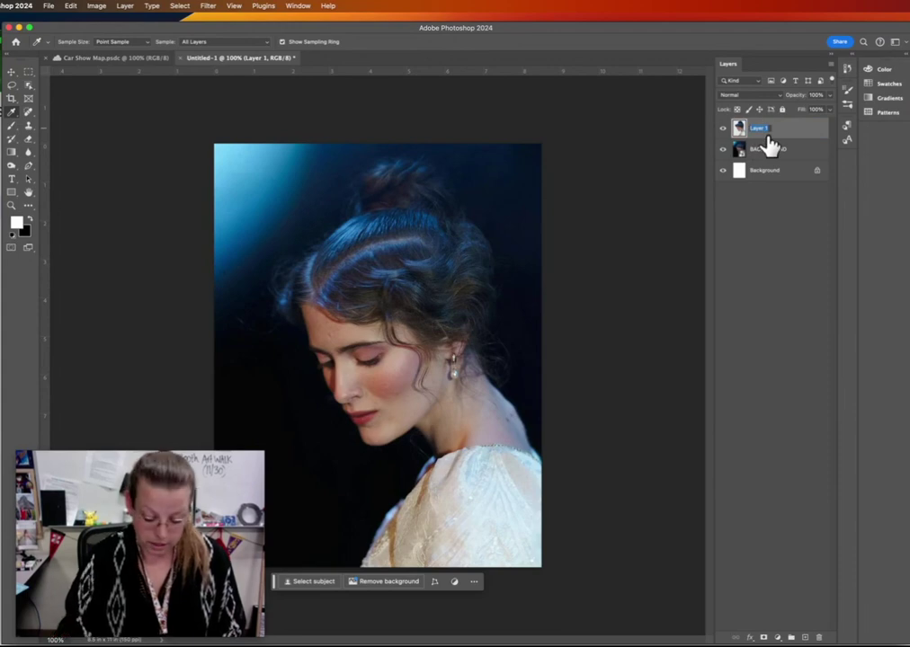
pyautogui.write('Liquify')
pyautogui.press('Return')
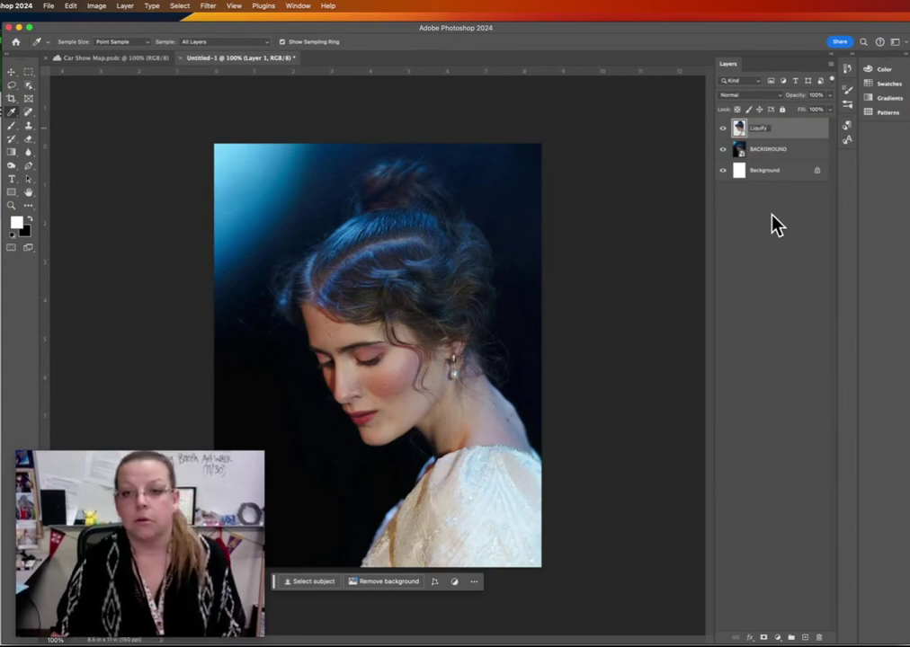
# - Add a Black & White adjustment layer above the BACKGROUND layer and clip it to that layer
pyautogui.click(783, 149)
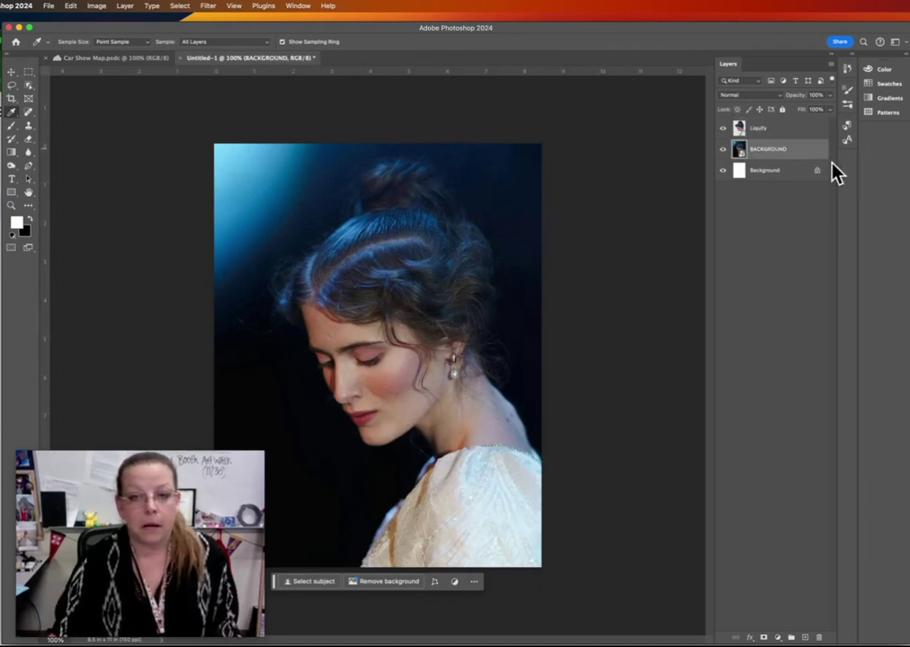
pyautogui.click(765, 637)
pyautogui.press('super+z')
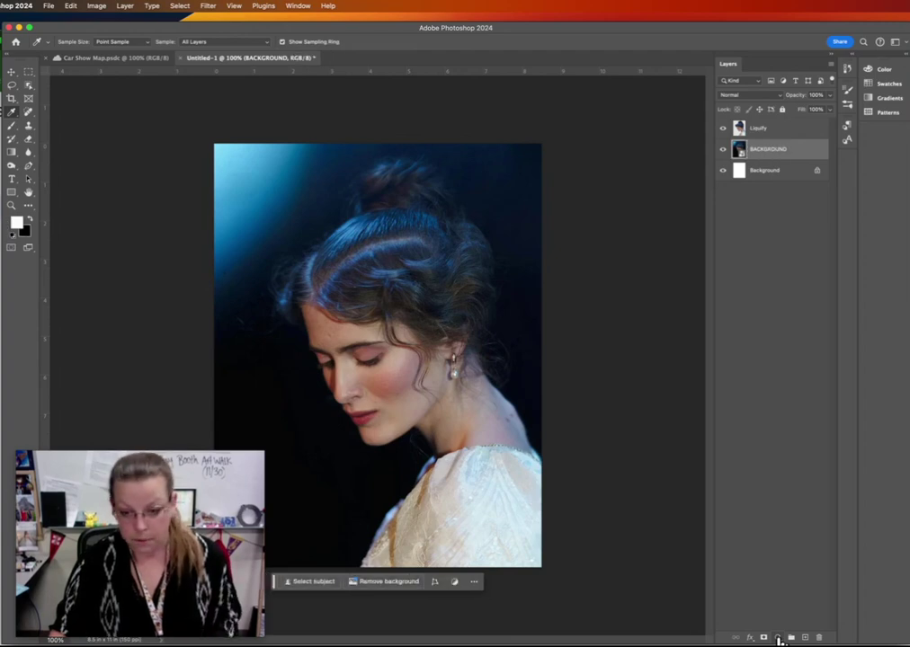
pyautogui.click(778, 637)
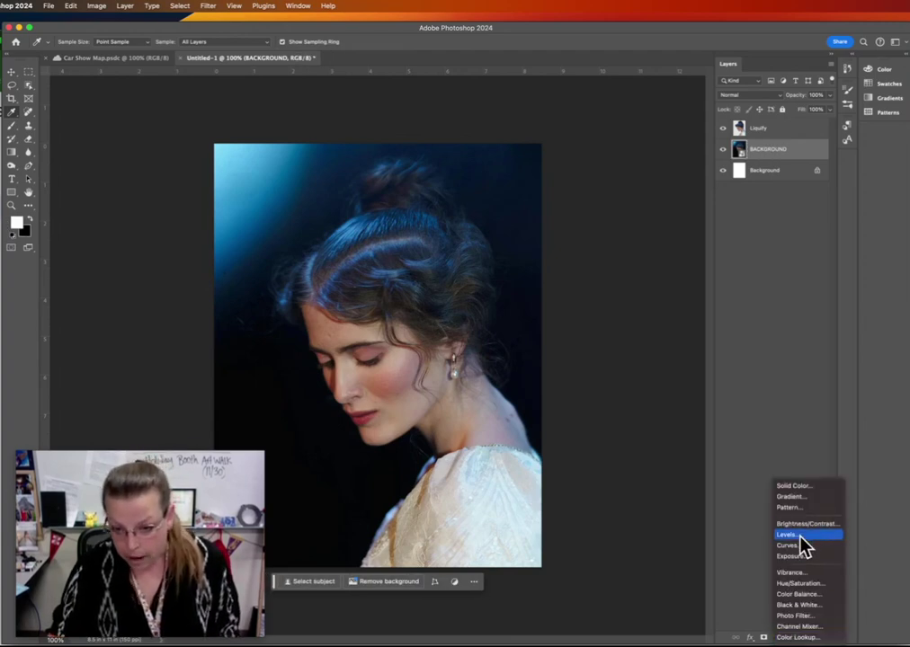
pyautogui.click(803, 605)
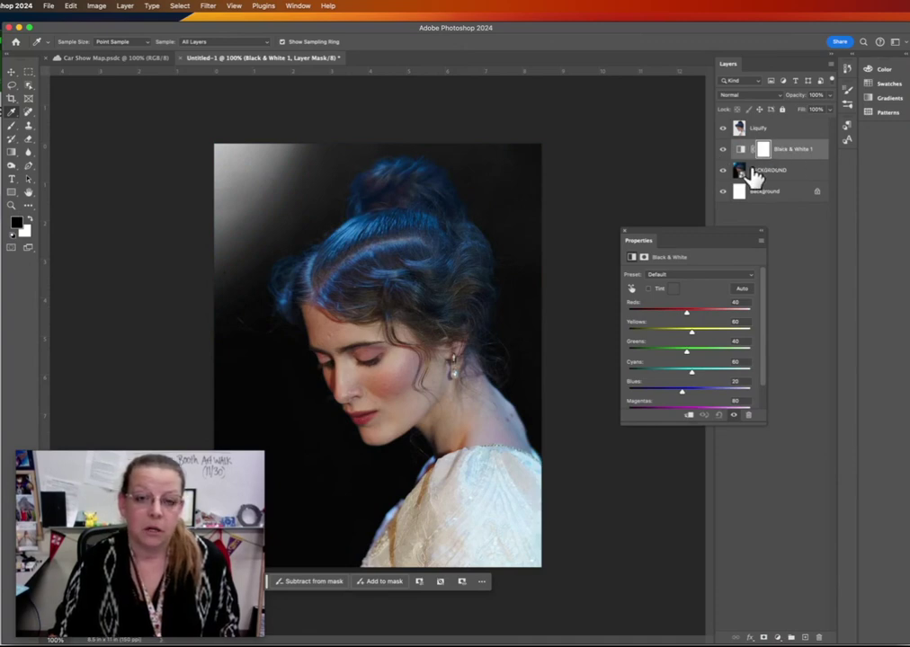
pyautogui.moveTo(632, 242); pyautogui.dragTo(577, 335)
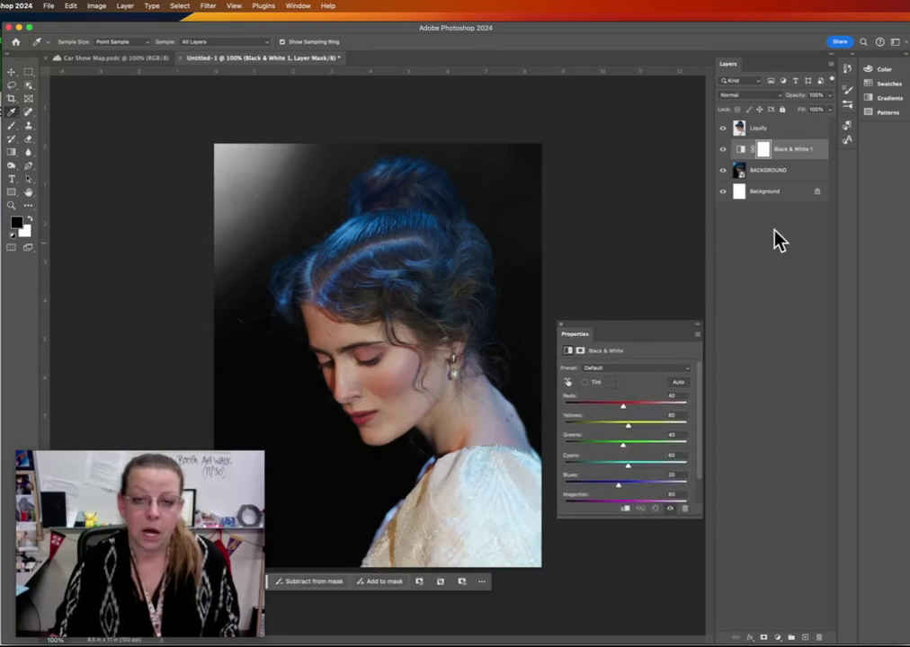
pyautogui.rightClick(783, 151)
pyautogui.press('Escape')
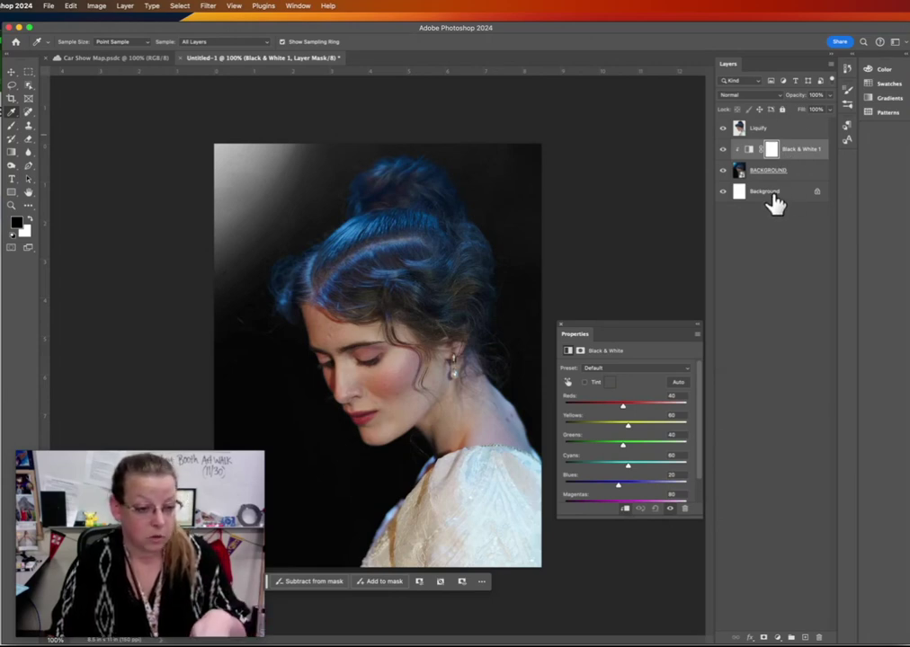
# - Move the Black & White adjustment above the Liquify layer and clip it to that layer with a clipping mask
pyautogui.moveTo(790, 149)
pyautogui.mouseDown()
pyautogui.moveTo(798, 163)
pyautogui.moveTo(791, 118)
pyautogui.moveTo(762, 144)
pyautogui.mouseUp()
pyautogui.click(766, 172)
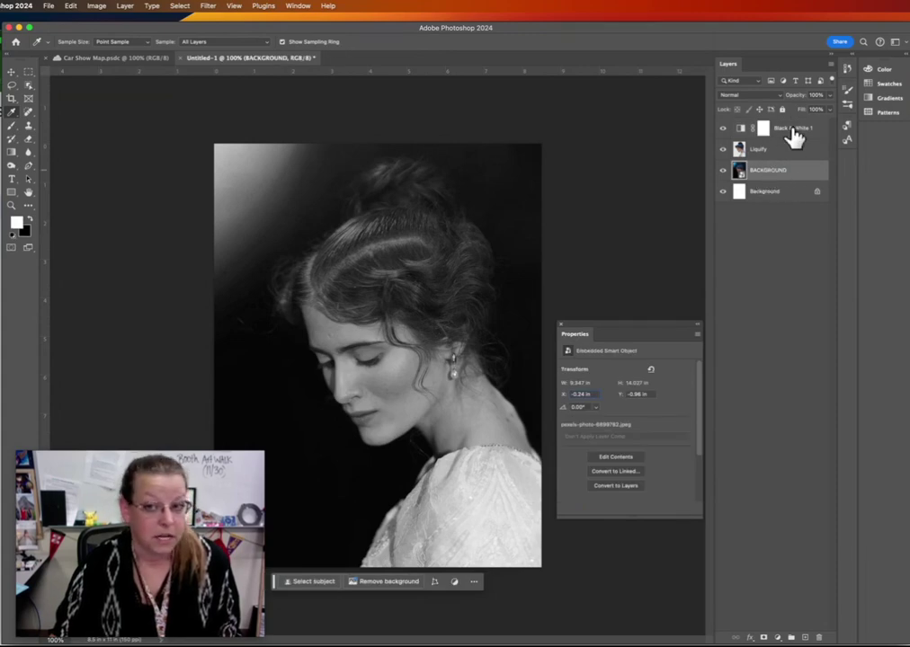
pyautogui.click(792, 133)
pyautogui.rightClick(793, 131)
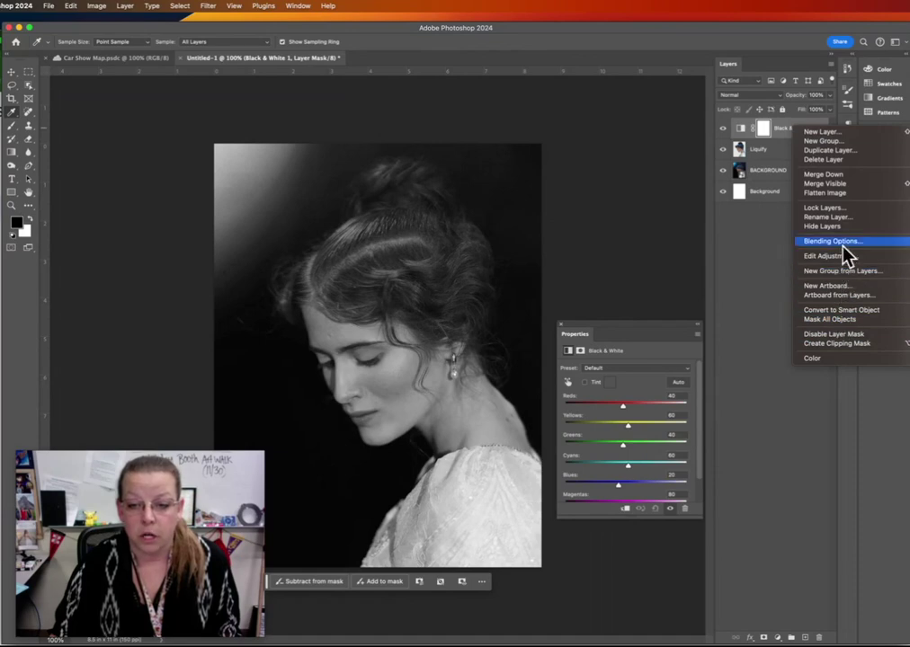
pyautogui.rightClick(797, 131)
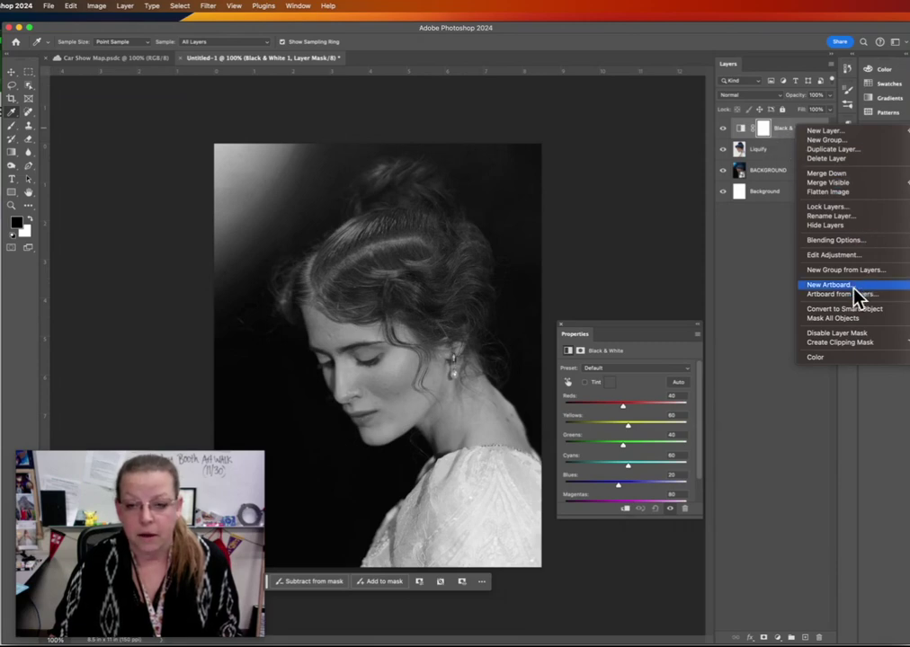
pyautogui.click(851, 345)
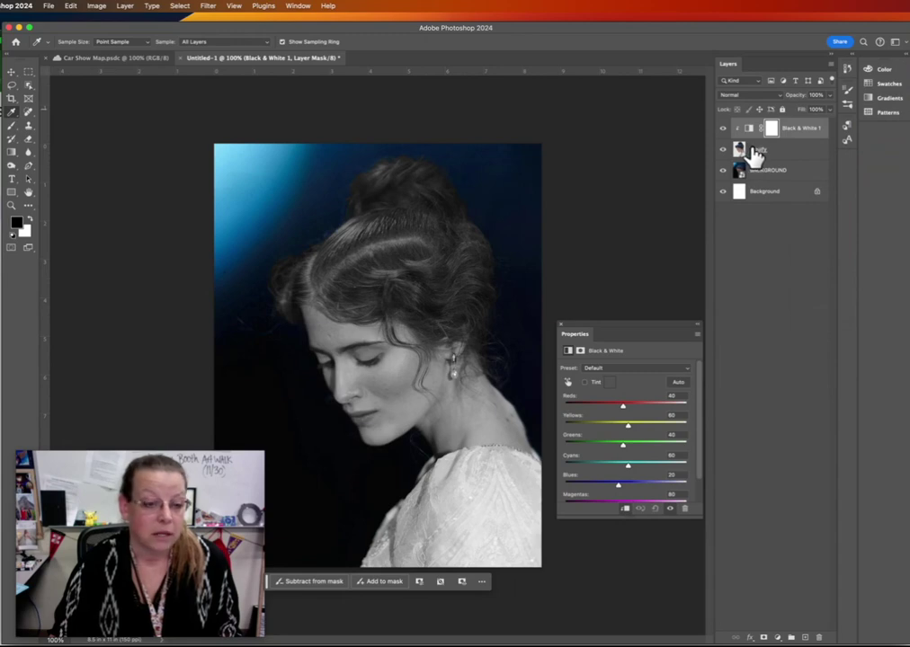
pyautogui.press('x')
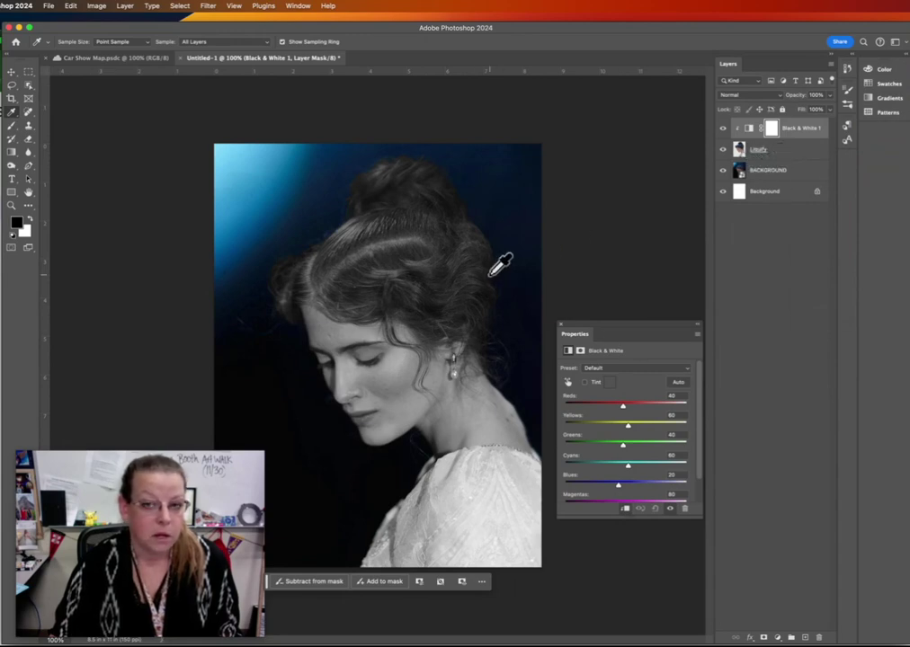
# - Open the Liquify filter on the Liquify layer and set Nose Height to 40, Nose Width to -13 and Smile to -41
pyautogui.click(791, 161)
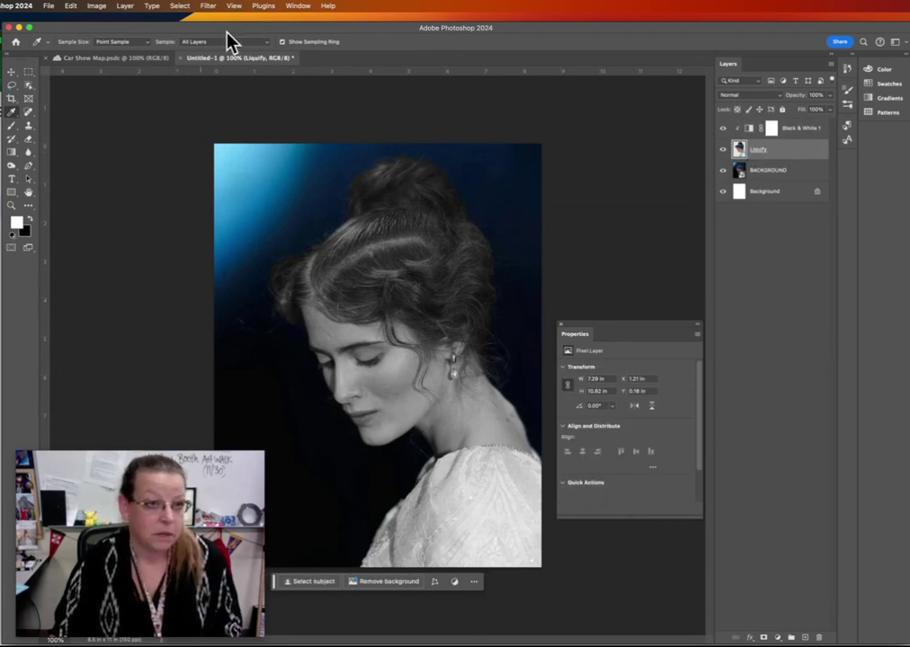
pyautogui.click(206, 8)
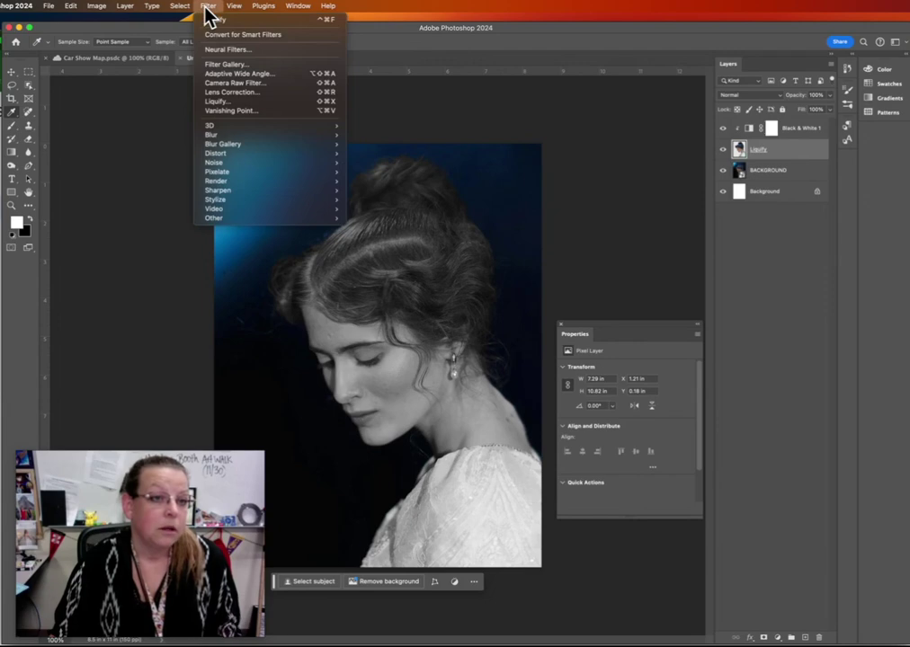
pyautogui.click(223, 103)
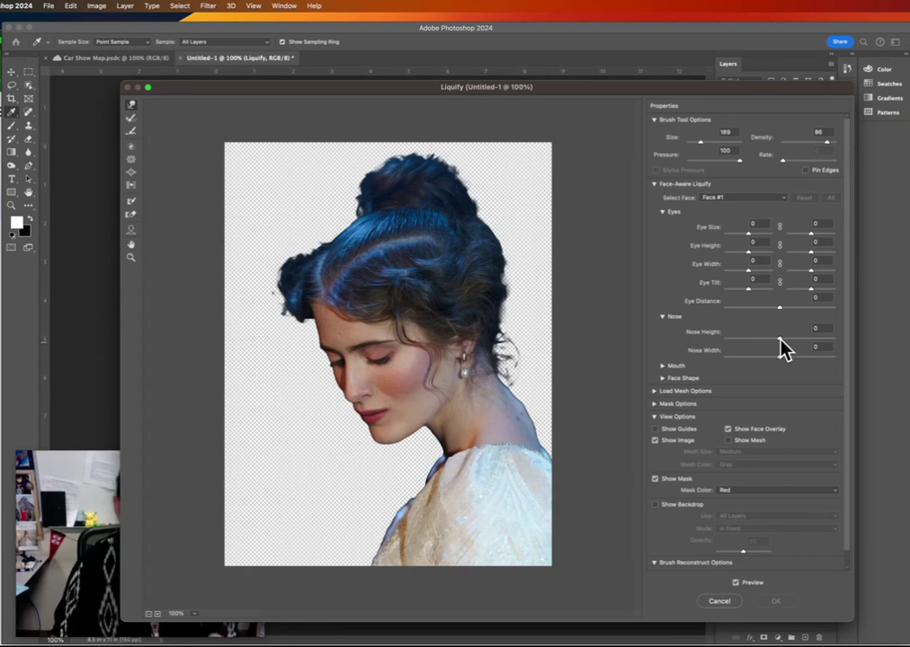
pyautogui.moveTo(779, 337); pyautogui.dragTo(719, 345)
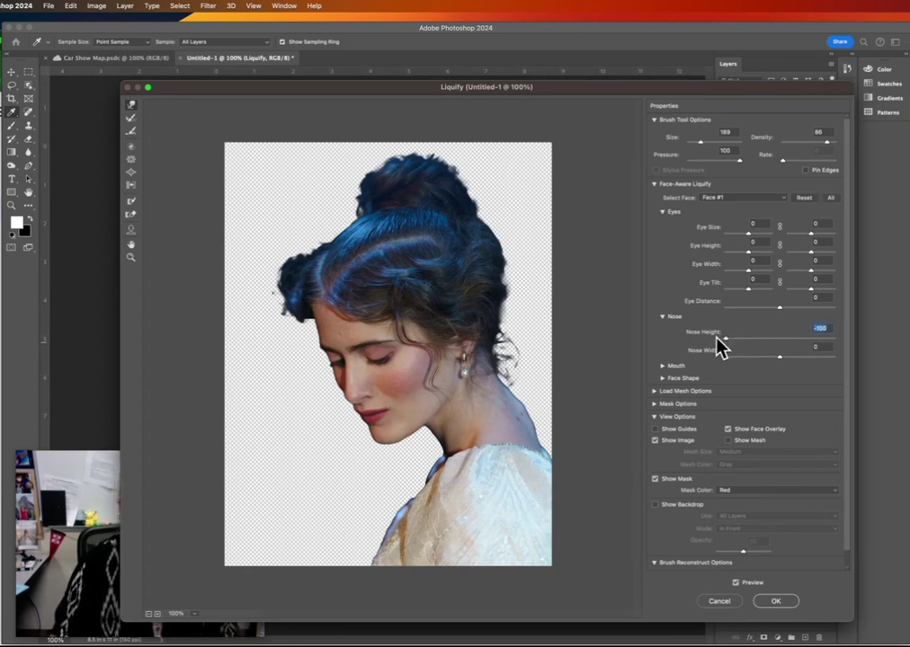
pyautogui.moveTo(845, 340); pyautogui.dragTo(758, 364)
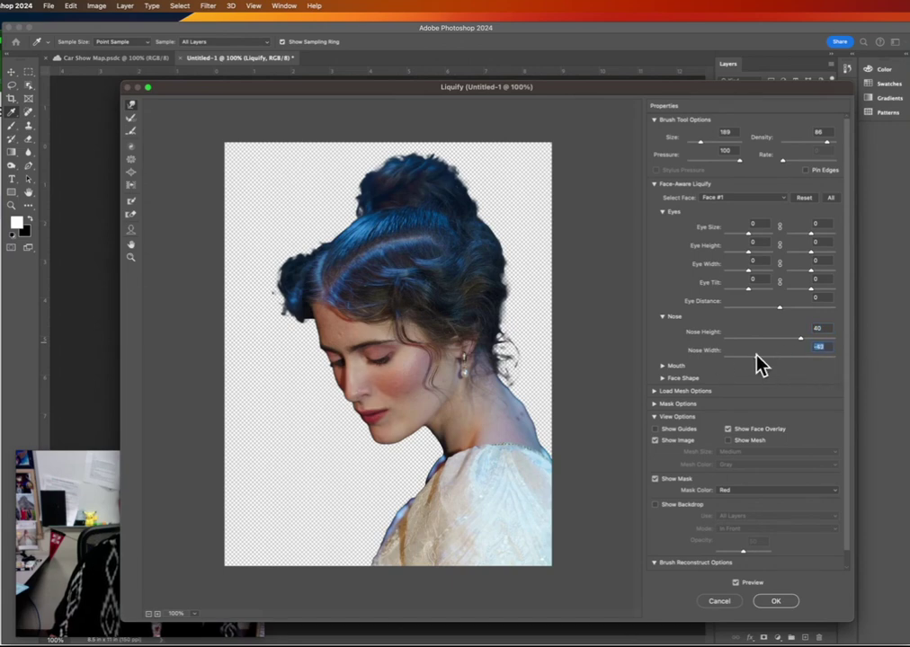
pyautogui.moveTo(728, 357); pyautogui.dragTo(772, 357)
pyautogui.click(662, 367)
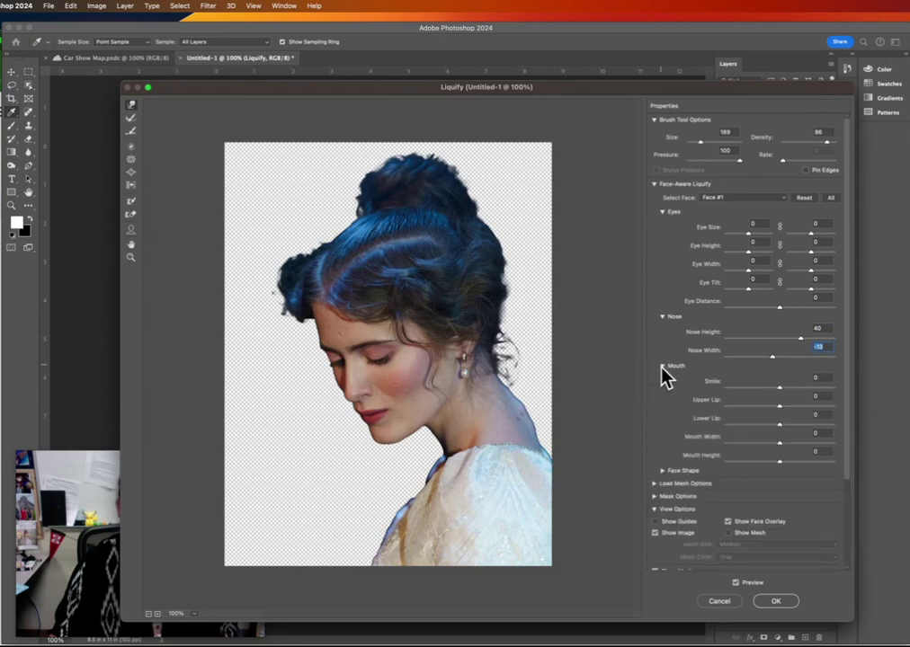
pyautogui.moveTo(779, 390); pyautogui.dragTo(757, 380)
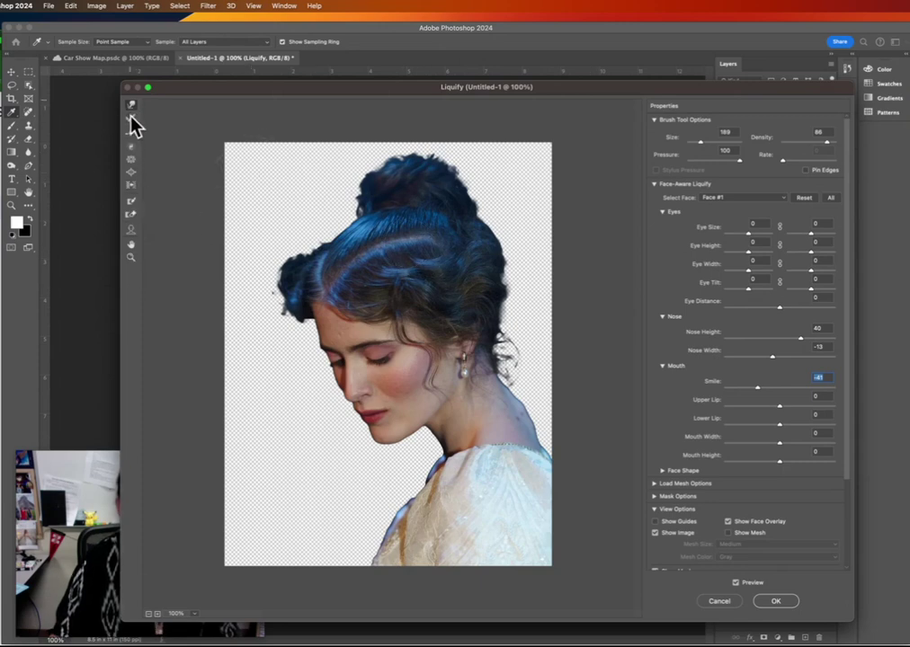
pyautogui.click(132, 185)
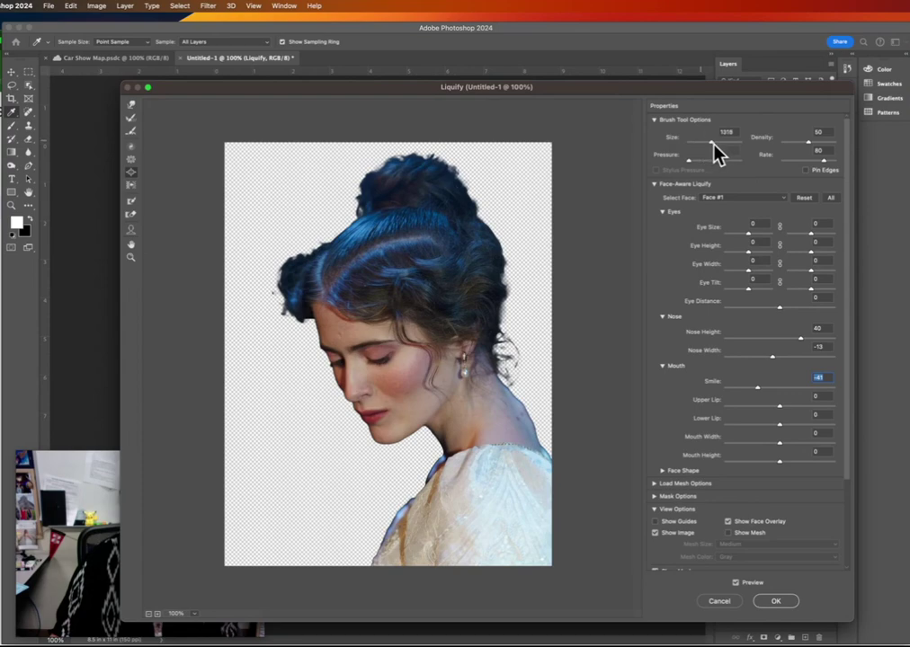
pyautogui.moveTo(713, 142); pyautogui.dragTo(697, 142)
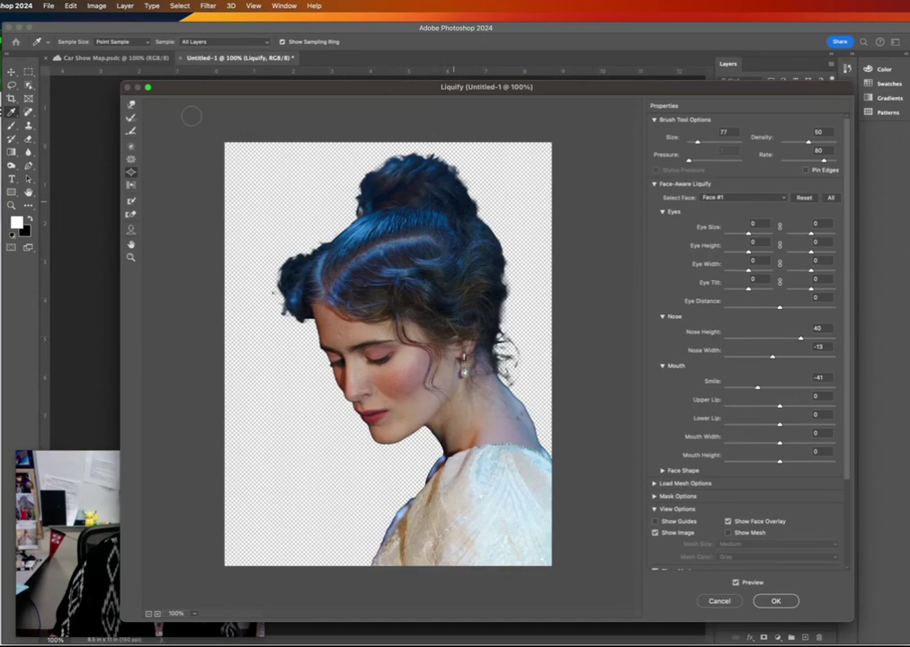
pyautogui.click(132, 105)
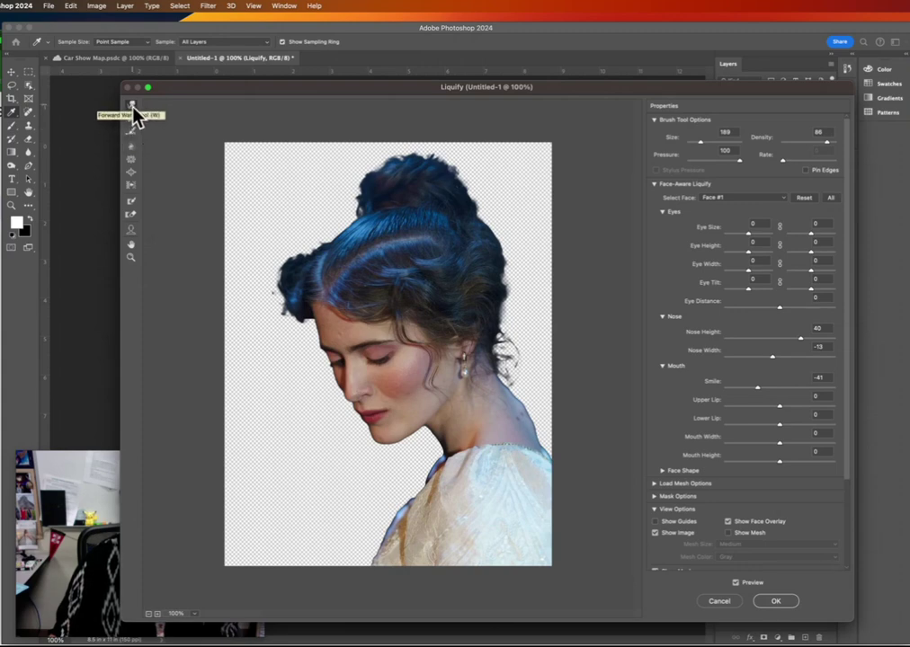
pyautogui.click(130, 106)
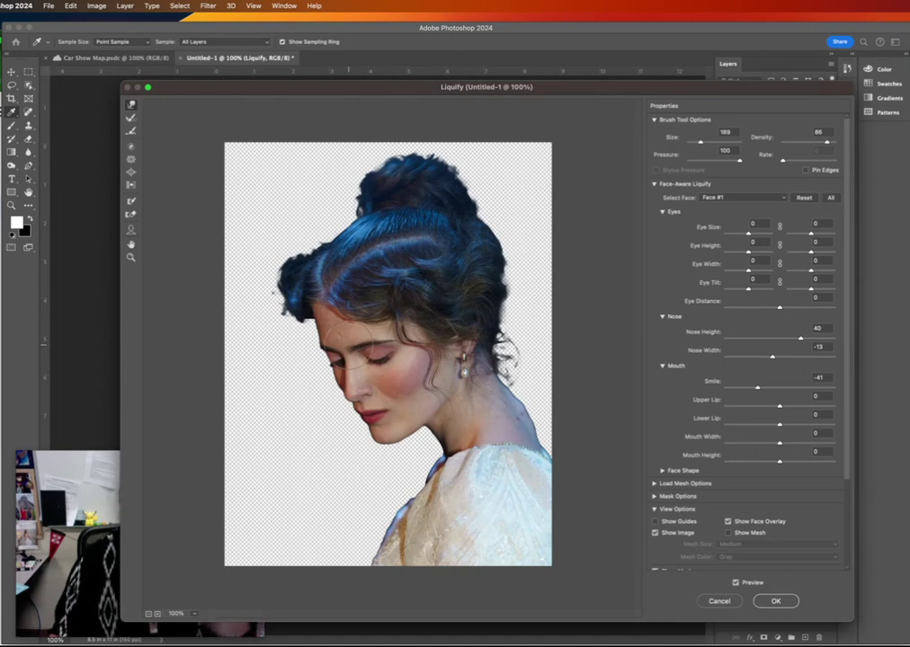
# - Try a Forward Warp stroke with brush size 462 through the hair and forehead past the back of the head, and undo it
pyautogui.click(704, 142)
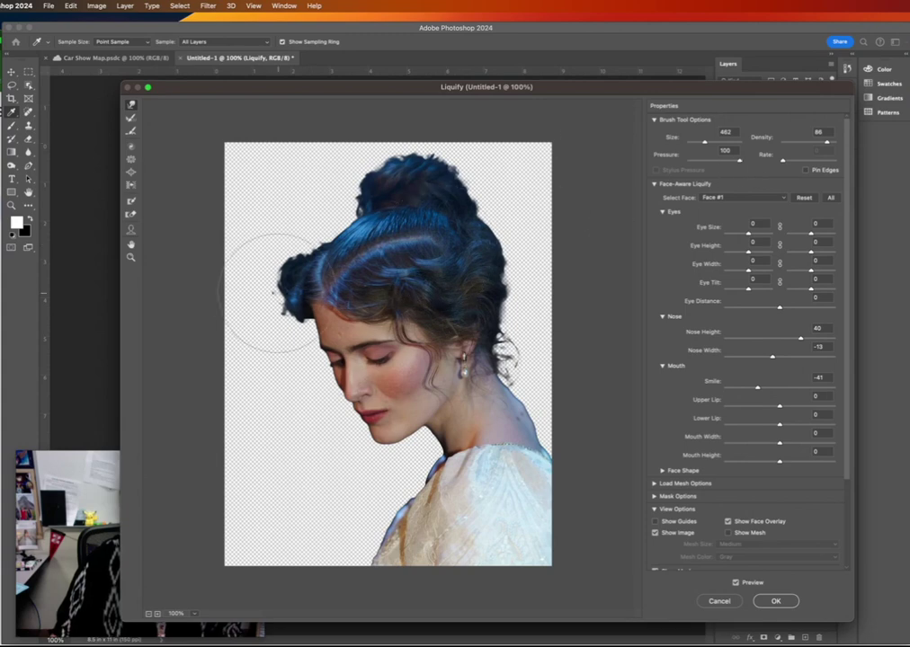
pyautogui.moveTo(264, 266)
pyautogui.mouseDown()
pyautogui.moveTo(284, 294)
pyautogui.moveTo(331, 291)
pyautogui.moveTo(368, 270)
pyautogui.moveTo(426, 285)
pyautogui.moveTo(466, 321)
pyautogui.moveTo(545, 284)
pyautogui.moveTo(597, 331)
pyautogui.mouseUp()
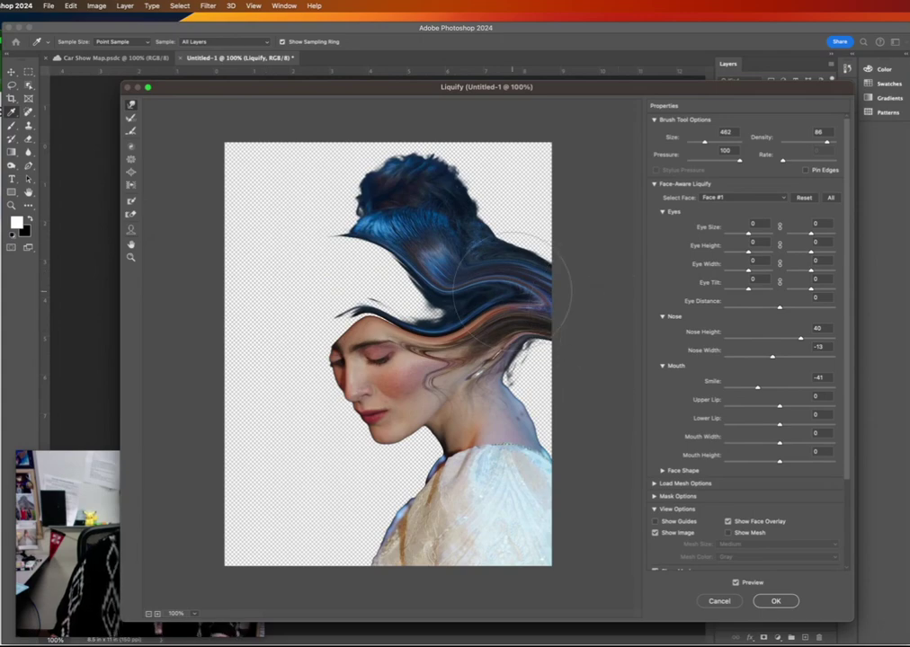
pyautogui.press('super+z')
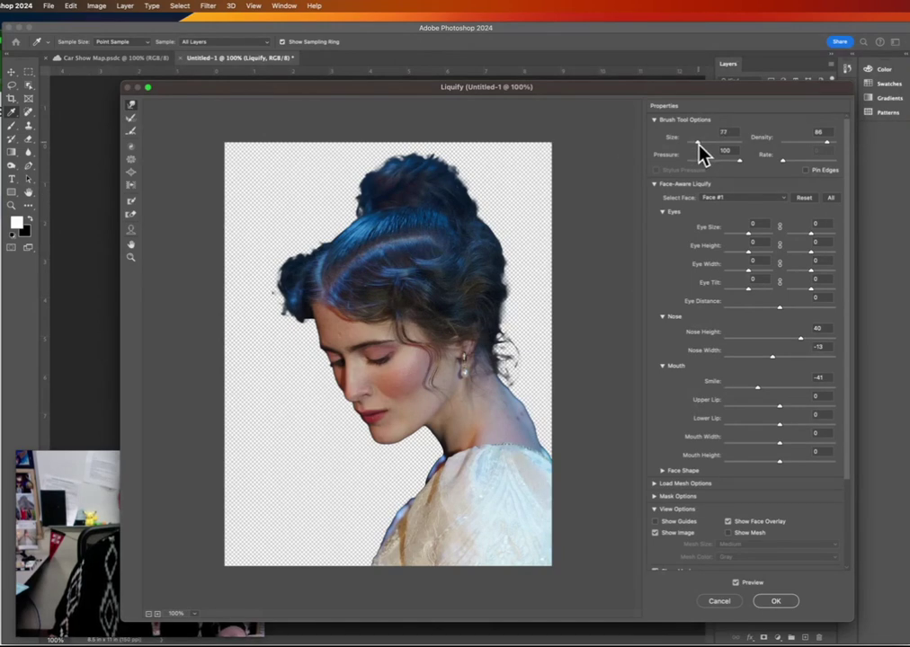
# - With the Forward Warp tool at brush size 77, smear a thin band from the forehead edge backward through the hair and beyond the head
pyautogui.moveTo(282, 321)
pyautogui.mouseDown()
pyautogui.moveTo(352, 311)
pyautogui.moveTo(380, 324)
pyautogui.moveTo(412, 308)
pyautogui.moveTo(439, 320)
pyautogui.mouseUp()
pyautogui.moveTo(319, 313); pyautogui.dragTo(440, 317)
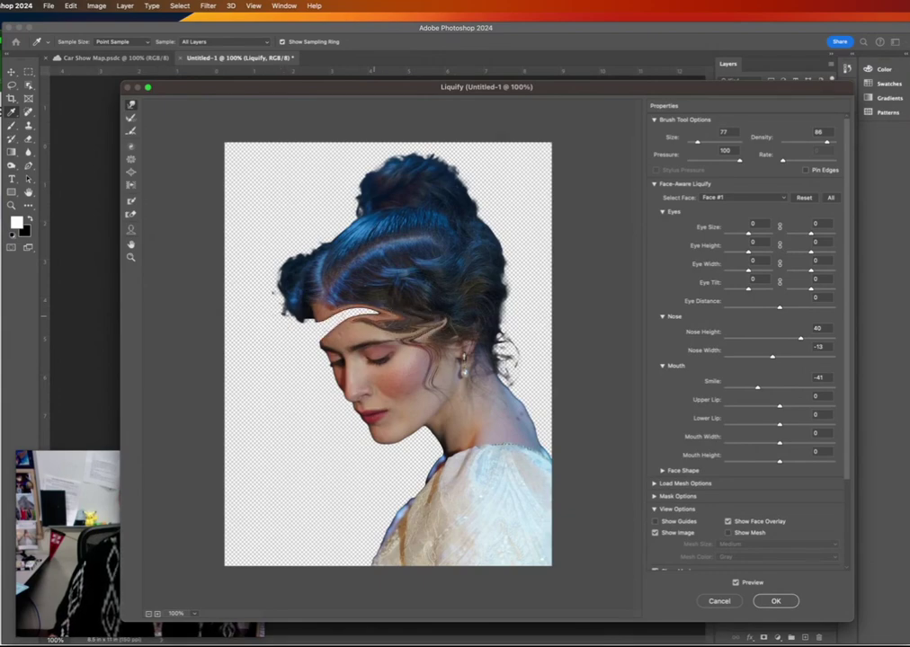
pyautogui.moveTo(360, 315); pyautogui.dragTo(477, 304)
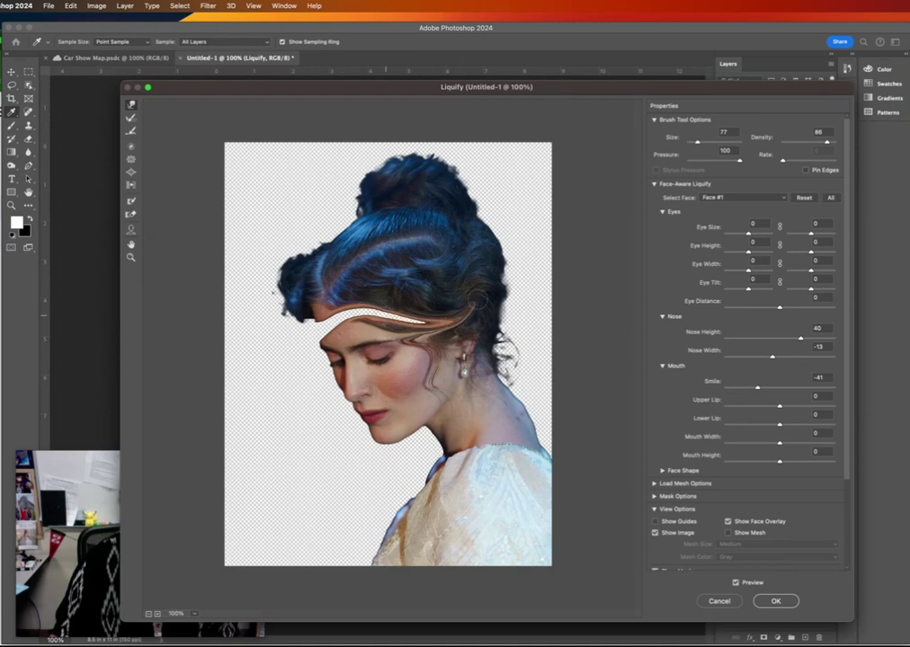
pyautogui.moveTo(414, 317); pyautogui.dragTo(532, 295)
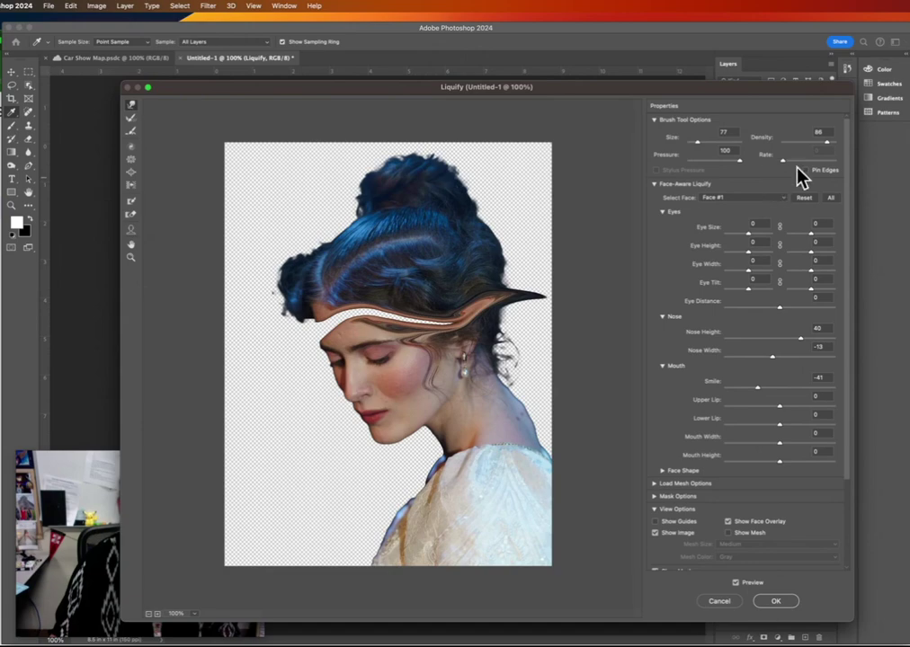
# - Set the brush size to 273 and widen the forehead gap with warp strokes that pull hair and skin past the canvas edge behind the head
pyautogui.moveTo(698, 142); pyautogui.dragTo(704, 142)
pyautogui.moveTo(355, 301); pyautogui.dragTo(377, 334)
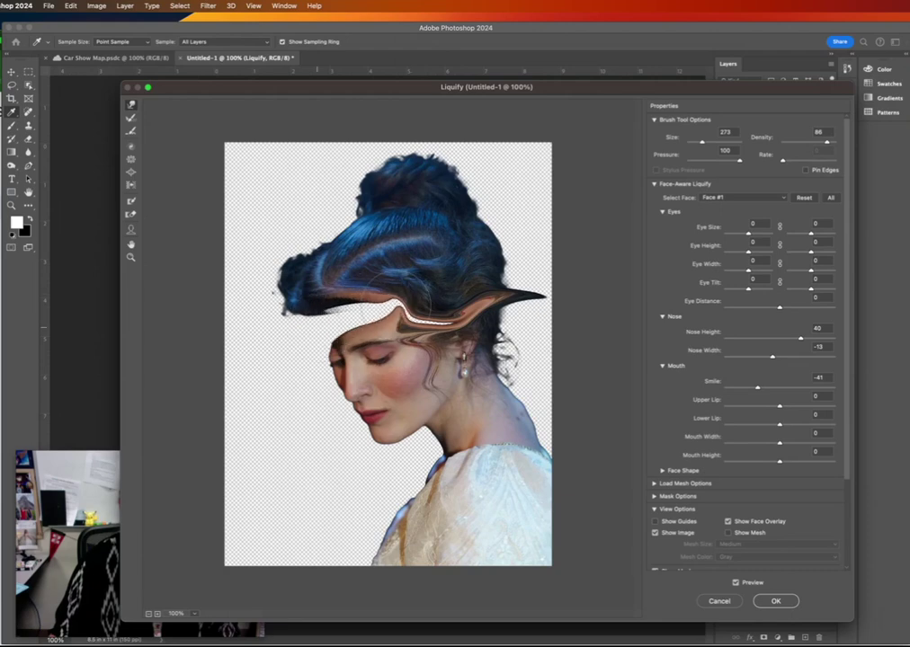
pyautogui.moveTo(328, 269)
pyautogui.mouseDown()
pyautogui.moveTo(422, 257)
pyautogui.moveTo(574, 278)
pyautogui.mouseUp()
pyautogui.moveTo(350, 251)
pyautogui.mouseDown()
pyautogui.moveTo(449, 224)
pyautogui.moveTo(595, 277)
pyautogui.mouseUp()
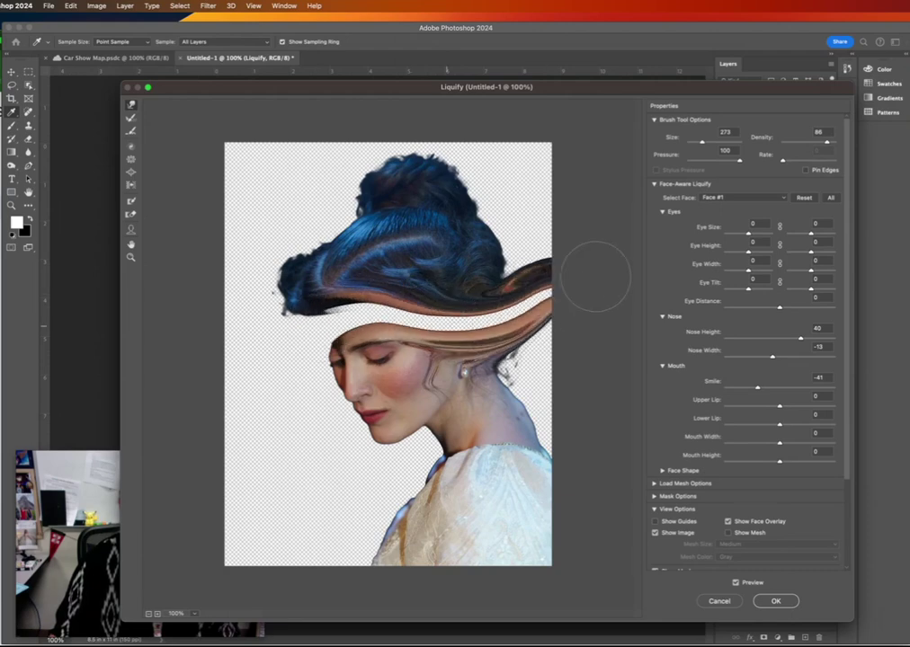
pyautogui.moveTo(373, 231); pyautogui.dragTo(609, 264)
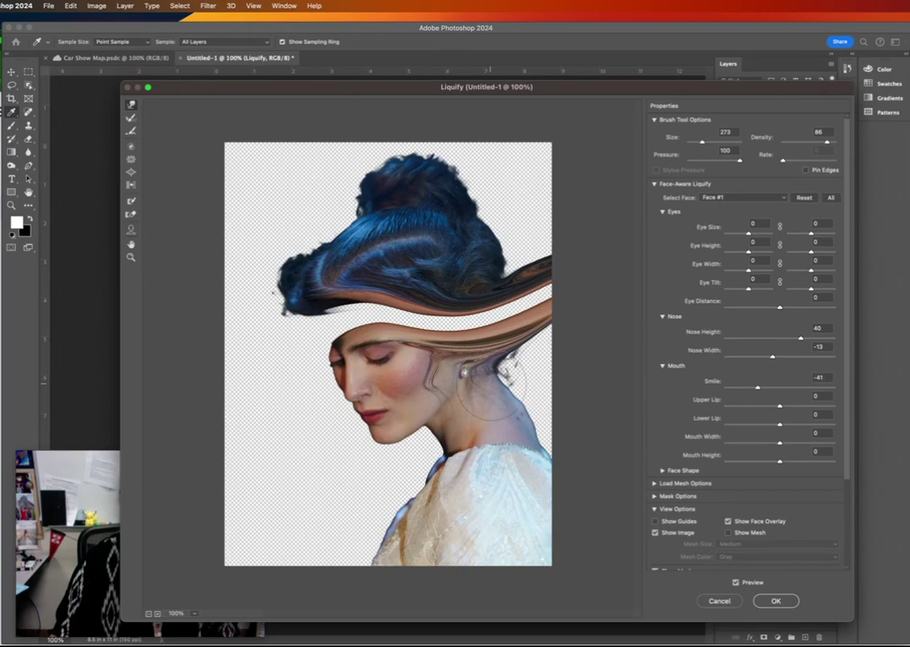
# - Warp a wavy gap from the front of the dress across the shoulder to the canvas edge and apply the Liquify filter
pyautogui.moveTo(355, 467)
pyautogui.mouseDown()
pyautogui.moveTo(382, 493)
pyautogui.moveTo(471, 533)
pyautogui.moveTo(563, 474)
pyautogui.moveTo(587, 538)
pyautogui.mouseUp()
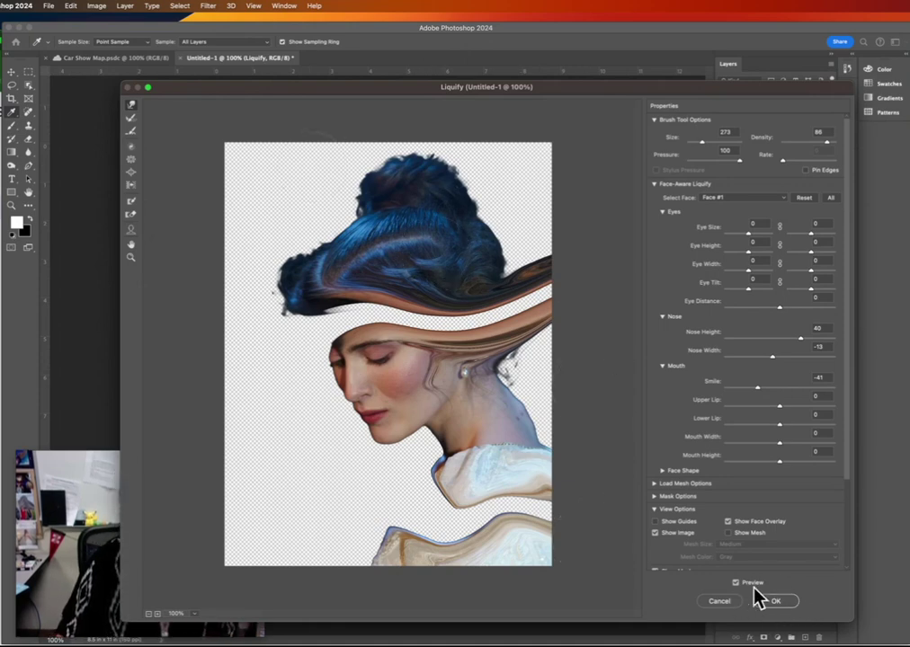
pyautogui.click(768, 602)
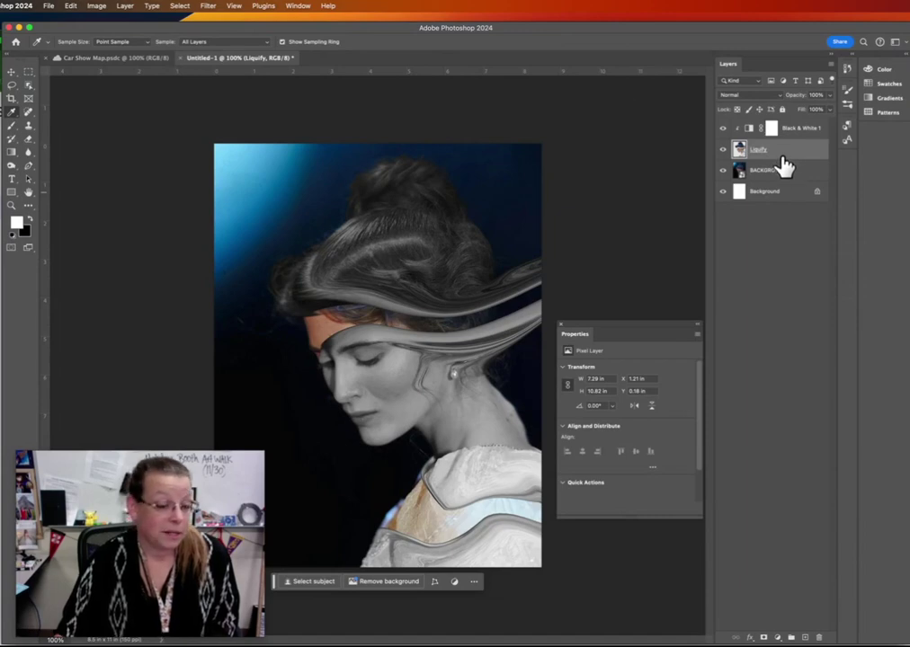
# - Reopen the Liquify filter on the Liquify layer, warp the forehead and eye area backward past the canvas edge, and apply it
pyautogui.click(208, 7)
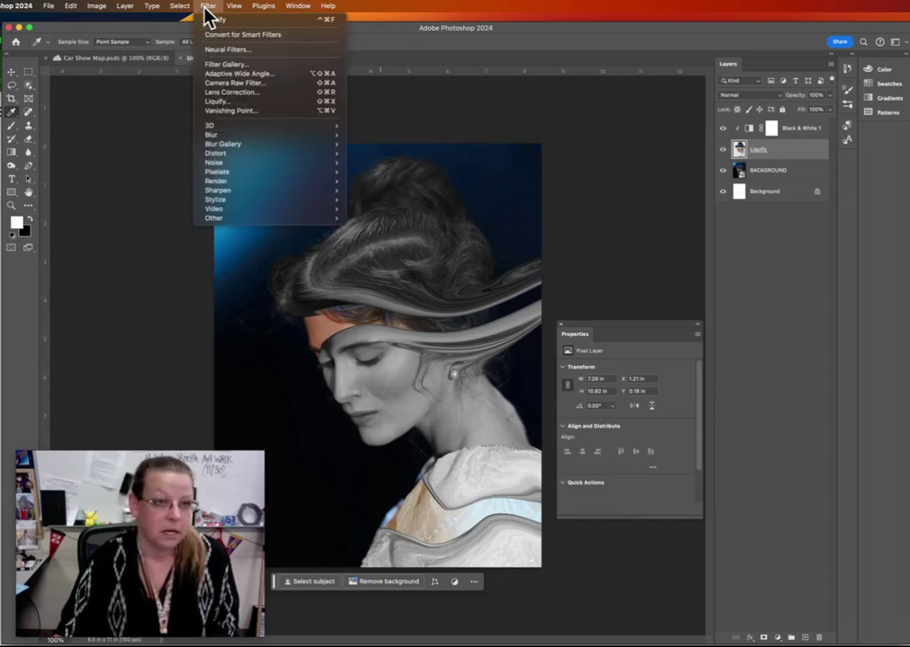
pyautogui.click(220, 101)
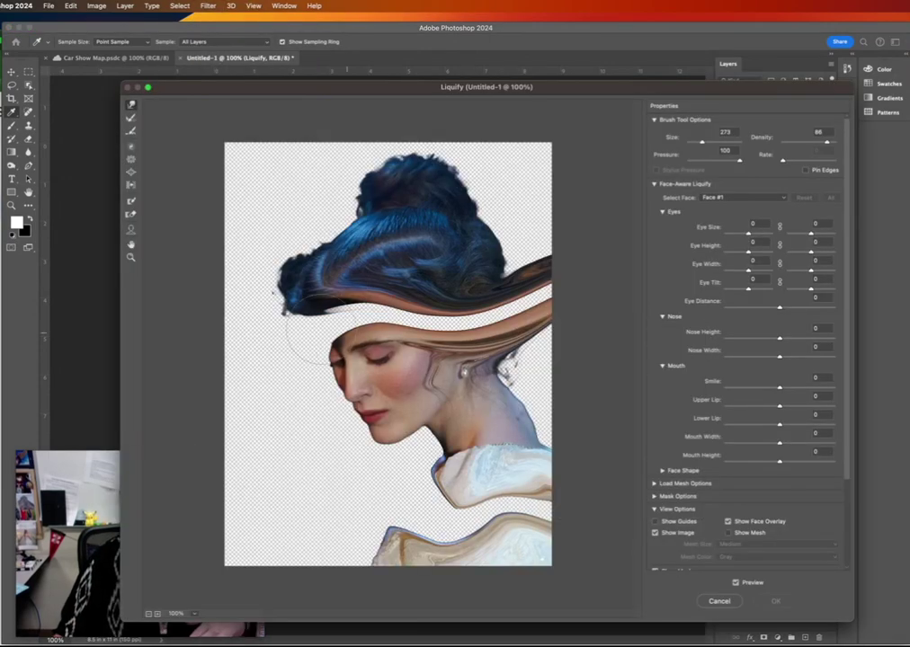
pyautogui.moveTo(333, 355); pyautogui.dragTo(485, 360)
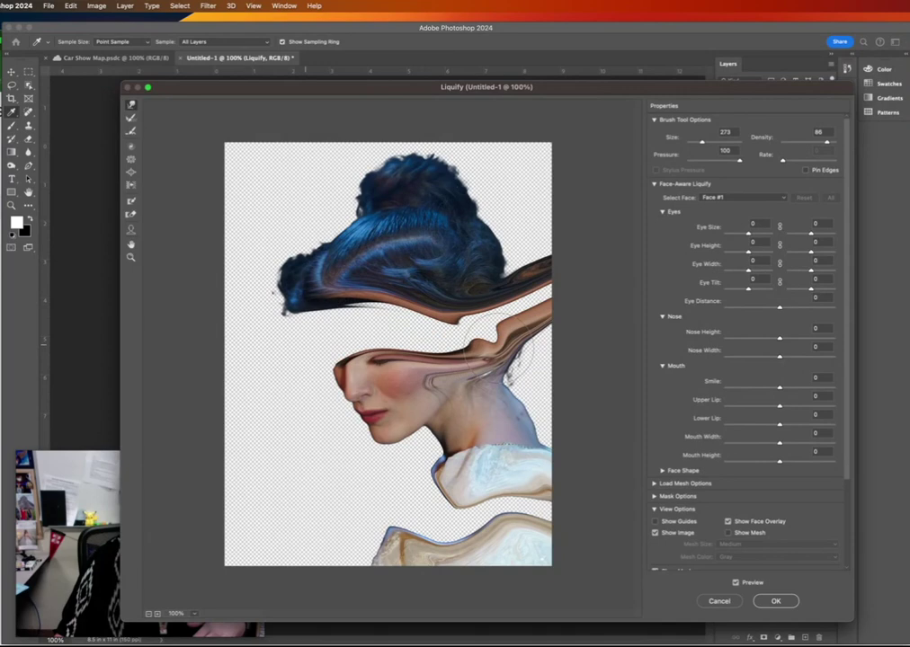
pyautogui.moveTo(422, 337)
pyautogui.mouseDown()
pyautogui.moveTo(530, 315)
pyautogui.moveTo(579, 284)
pyautogui.mouseUp()
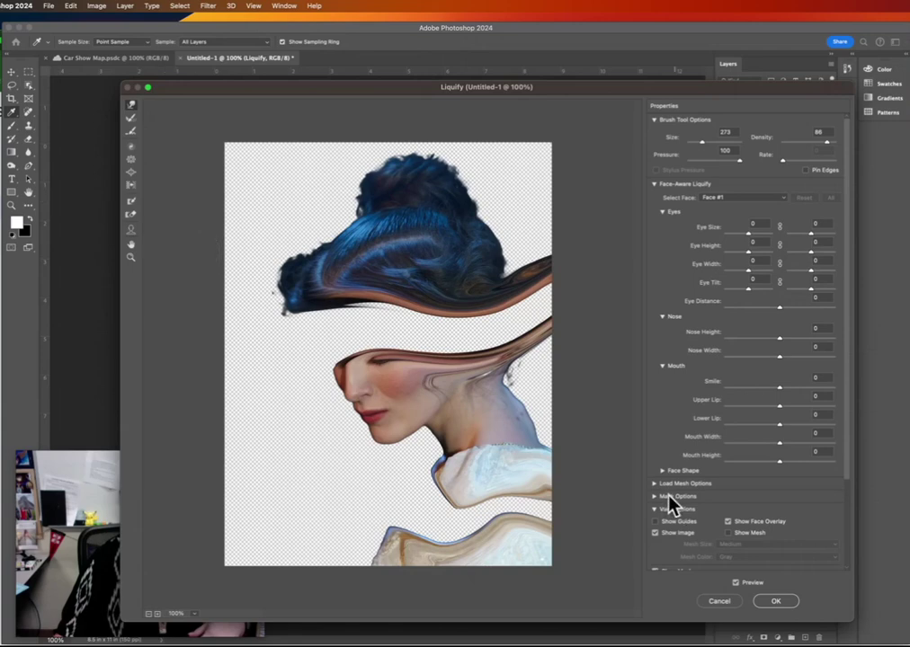
pyautogui.click(784, 603)
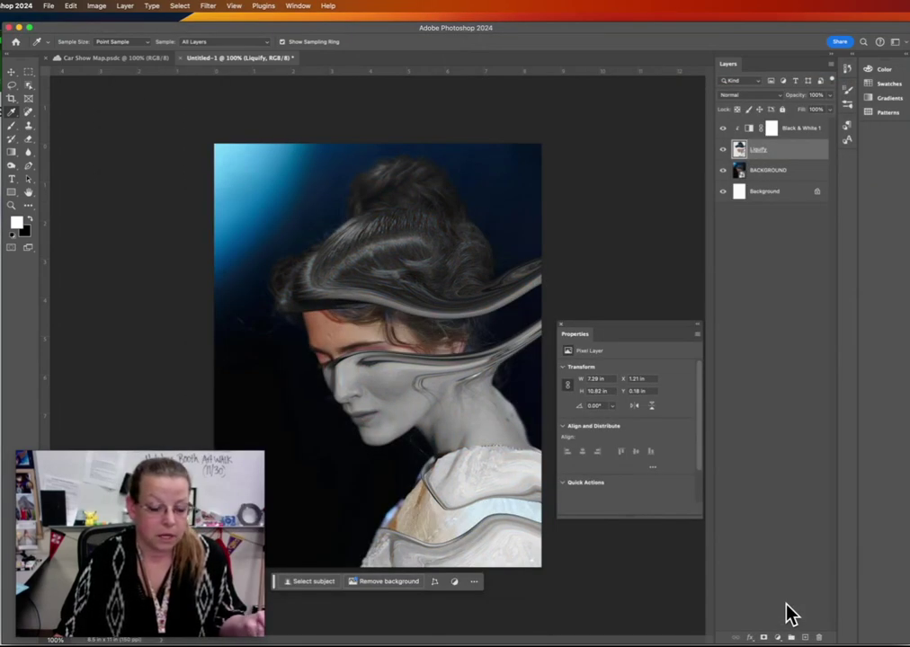
# - Open the export commands for the finished portrait document
pyautogui.click(46, 7)
pyautogui.moveTo(162, 170)
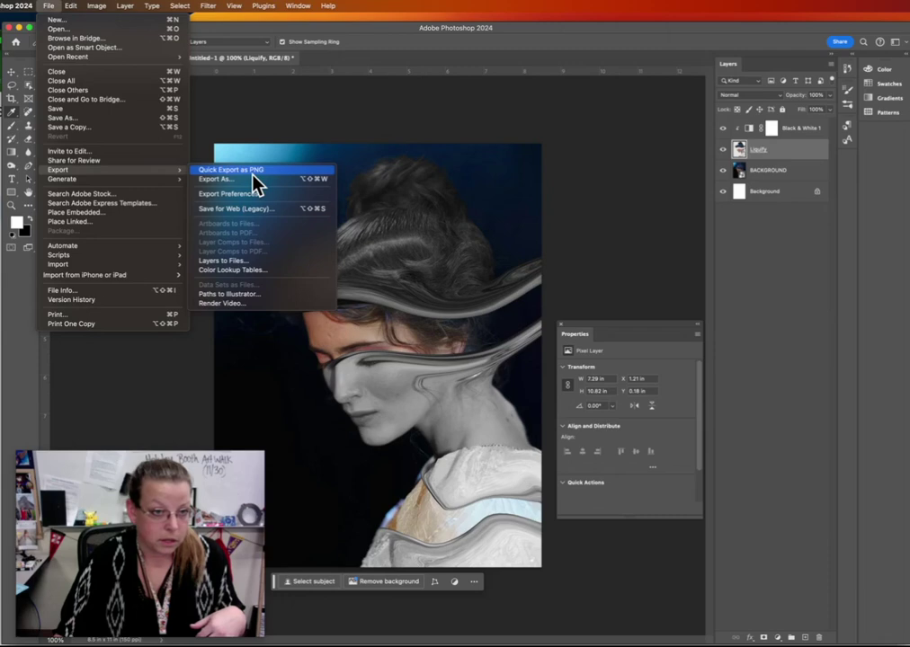